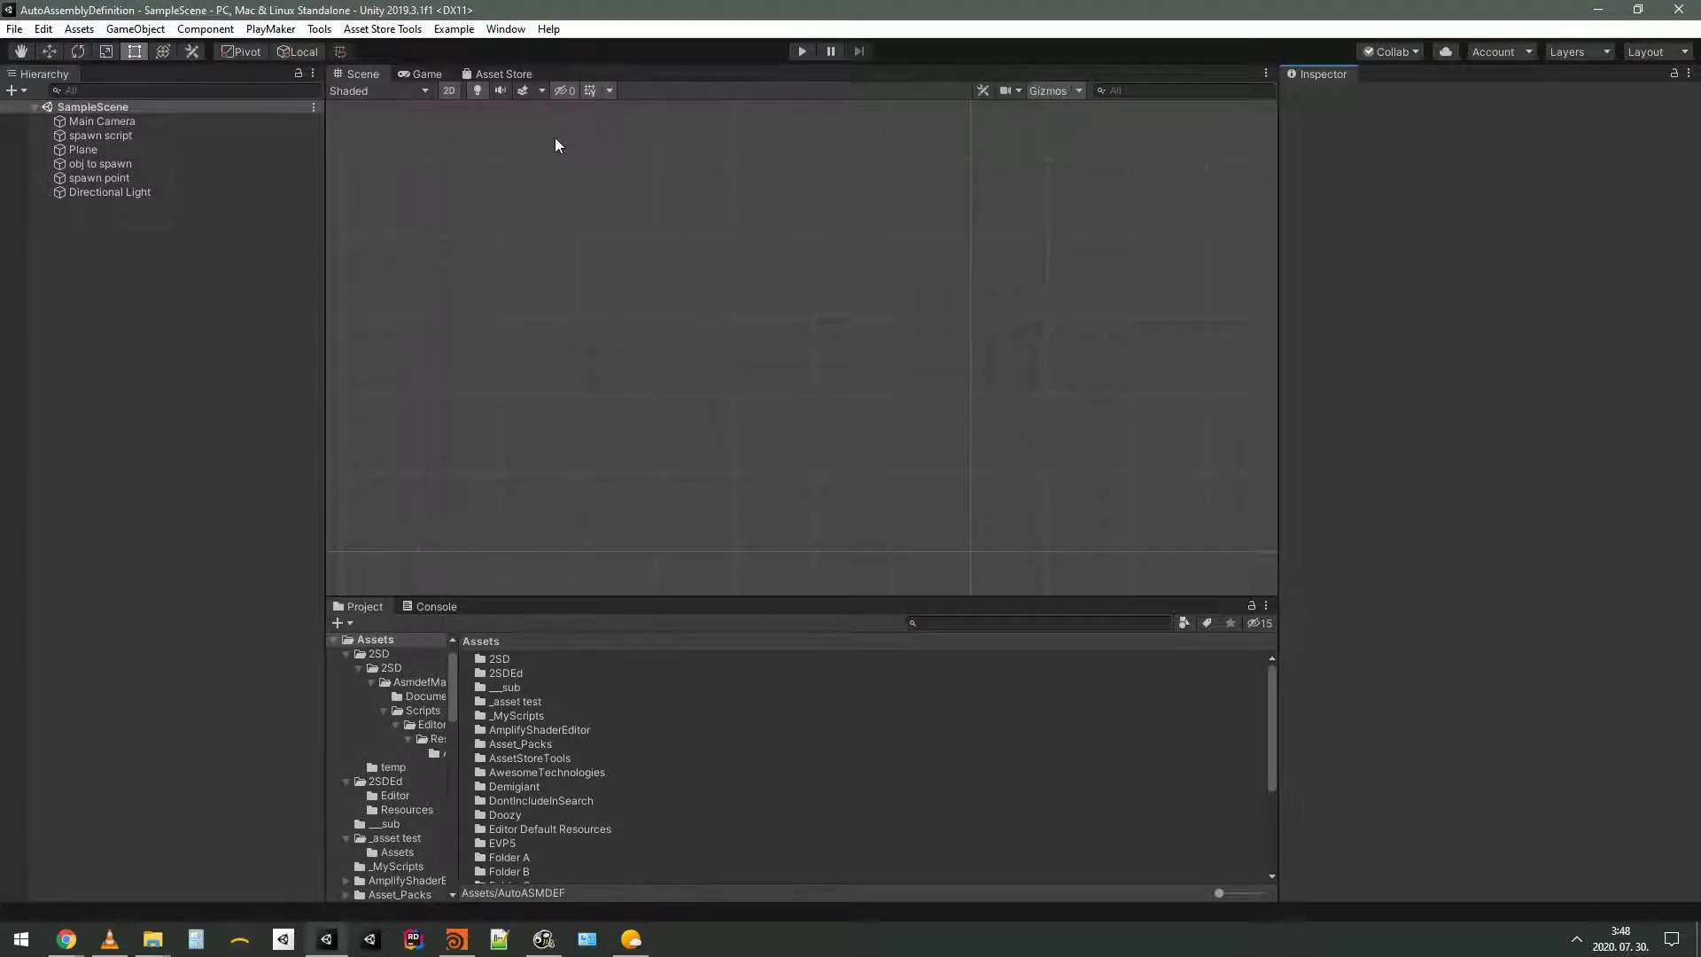
Open Window > 2SD > Auto Assembly Definition Manager and dock its panel beside the Inspector
click(506, 29)
mouse_move(624, 159)
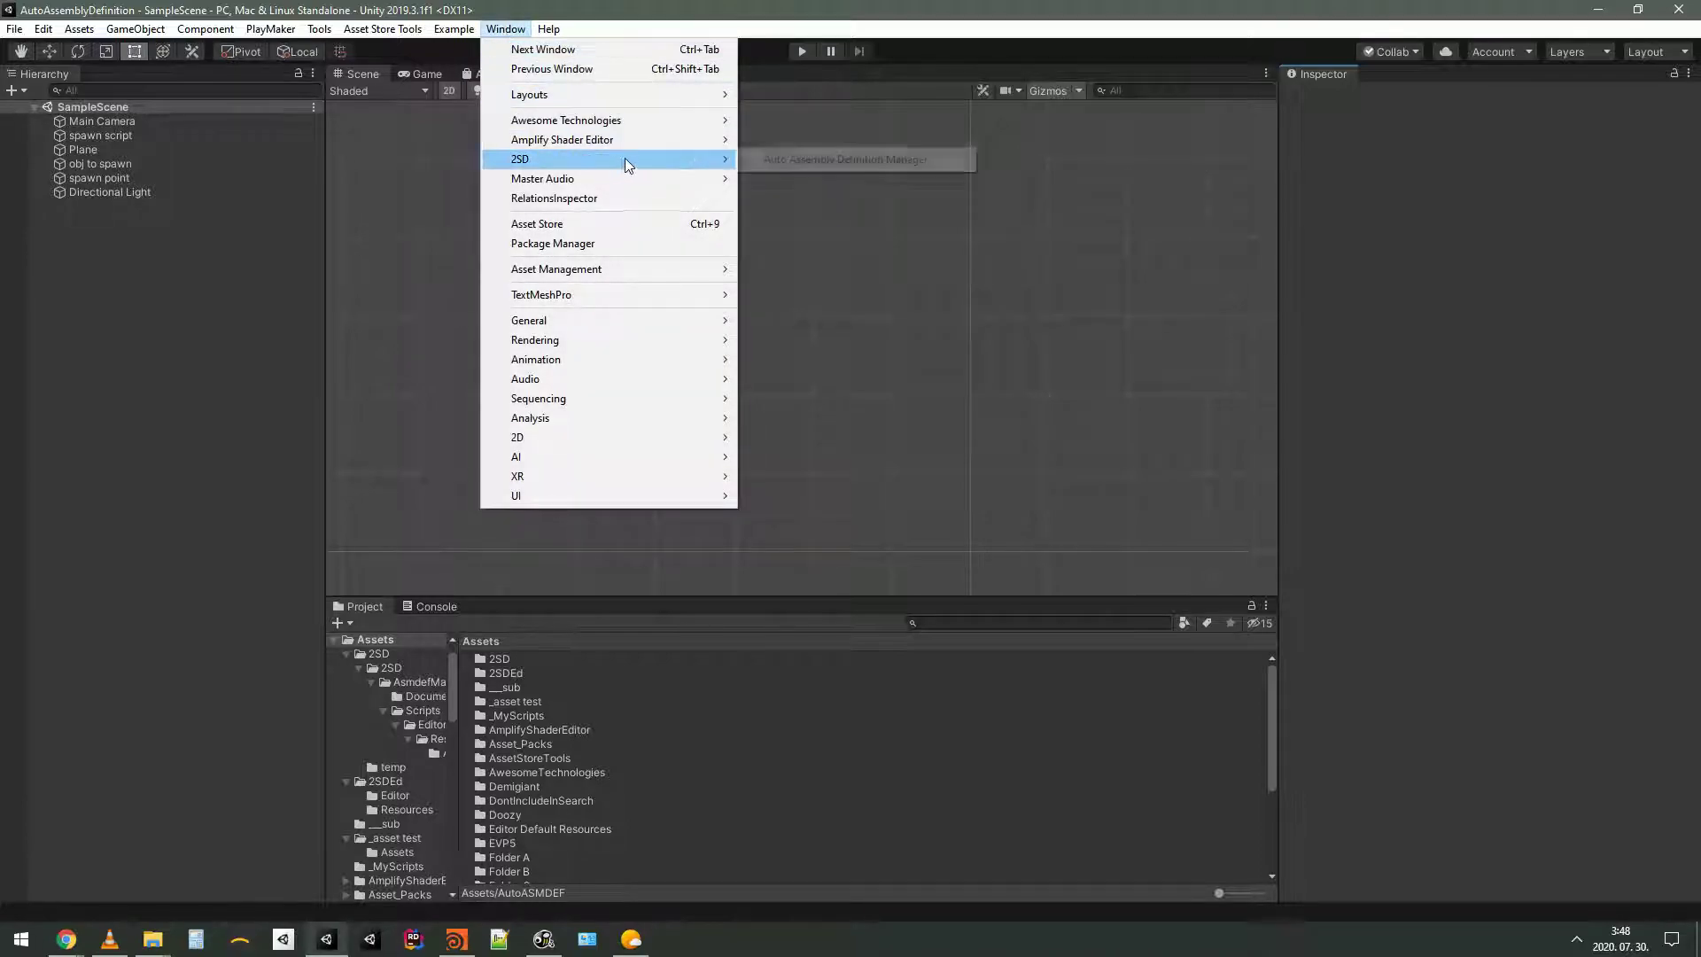
click(826, 163)
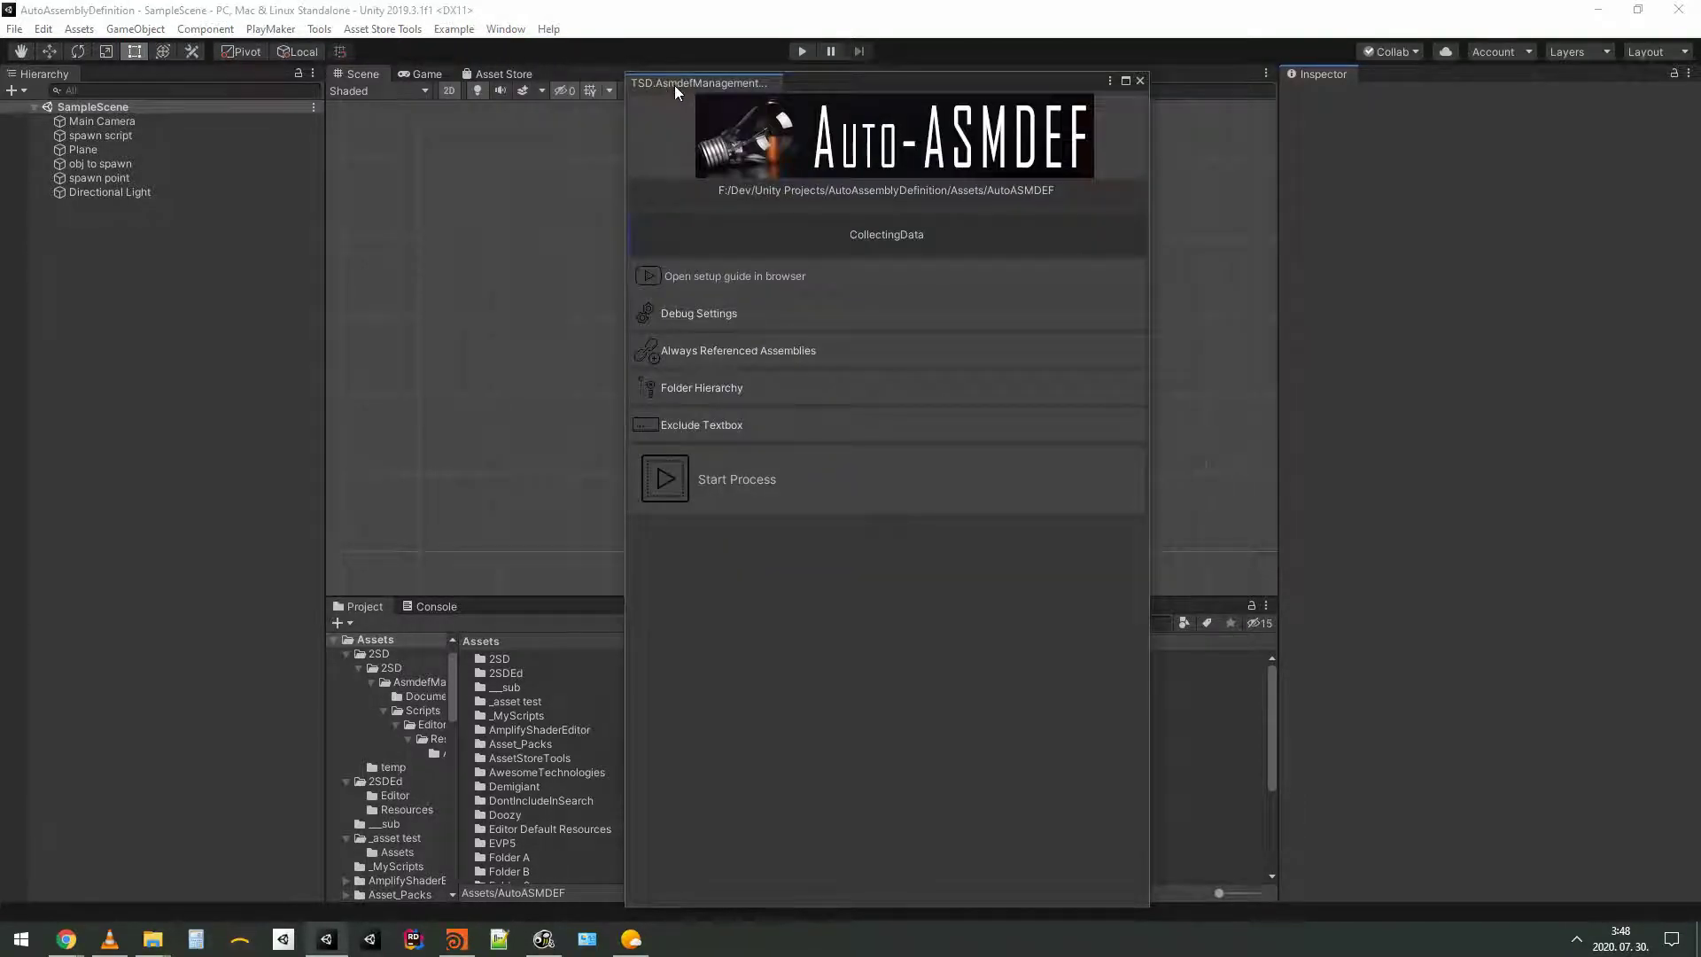
drag(674, 83, 1405, 79)
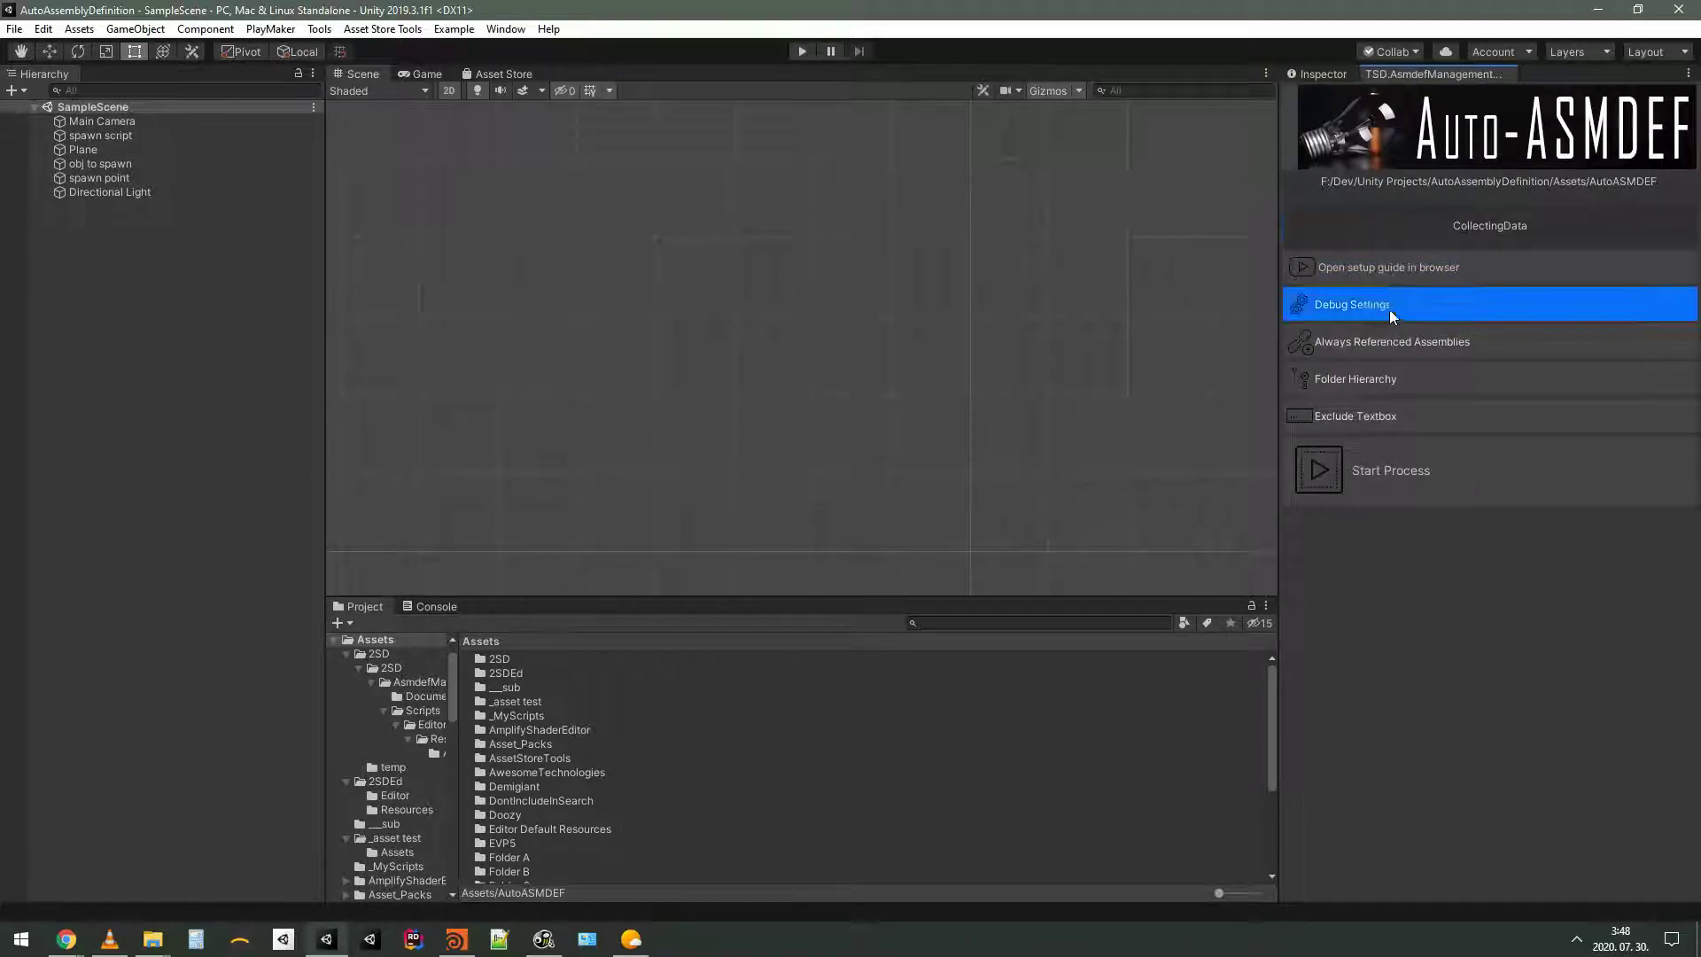
Expand Folder Hierarchy, tick _MyScripts, and apply Select All to the Include Folders list
click(1454, 387)
scroll(1431, 664, down, 1)
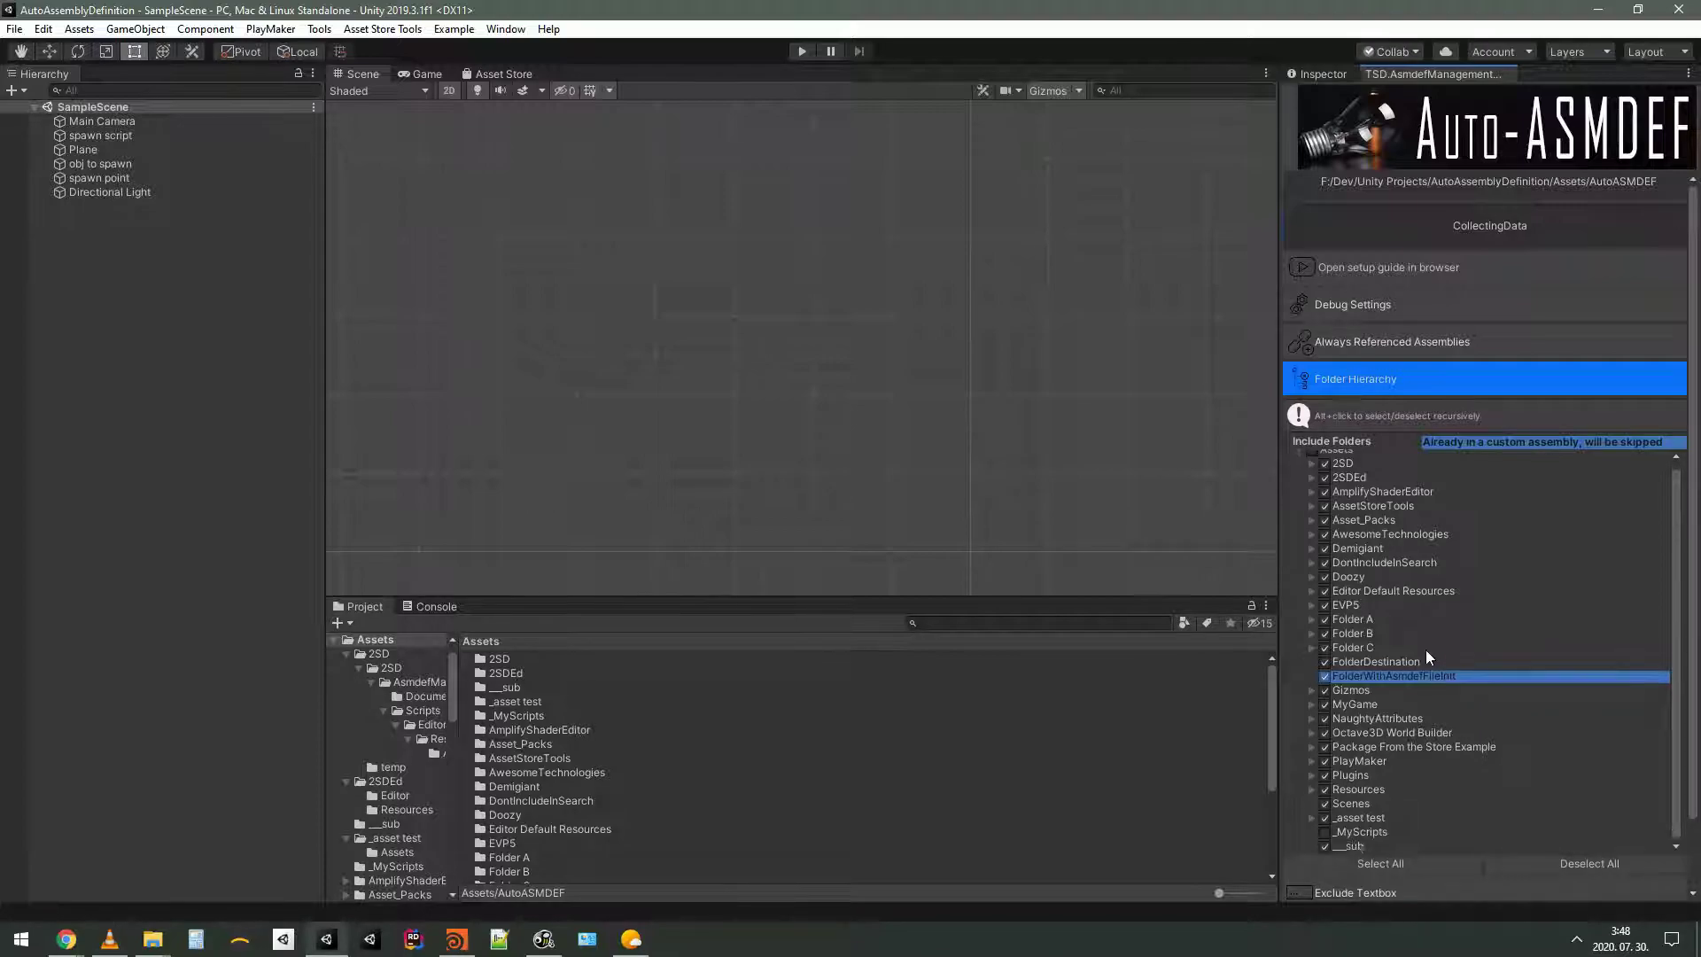
click(1325, 832)
scroll(1692, 751, down, 1)
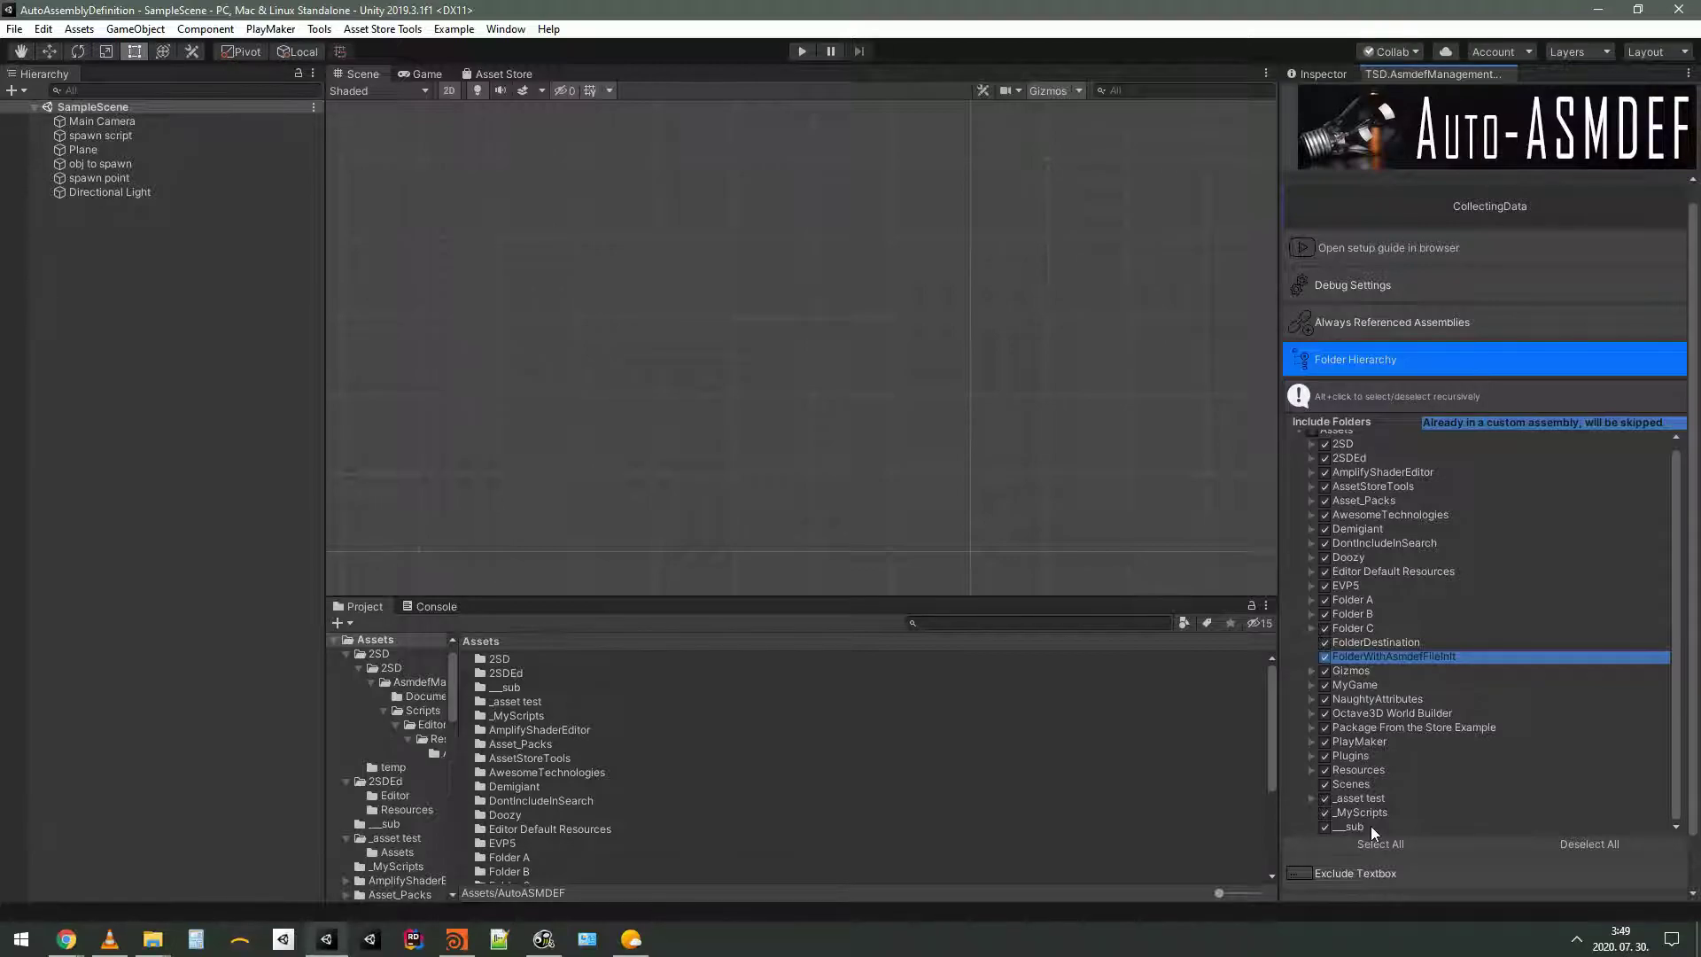
click(1351, 840)
Go through the 2SD, _asset test, sub folder and _MyScripts rows in Include Folders
click(1374, 797)
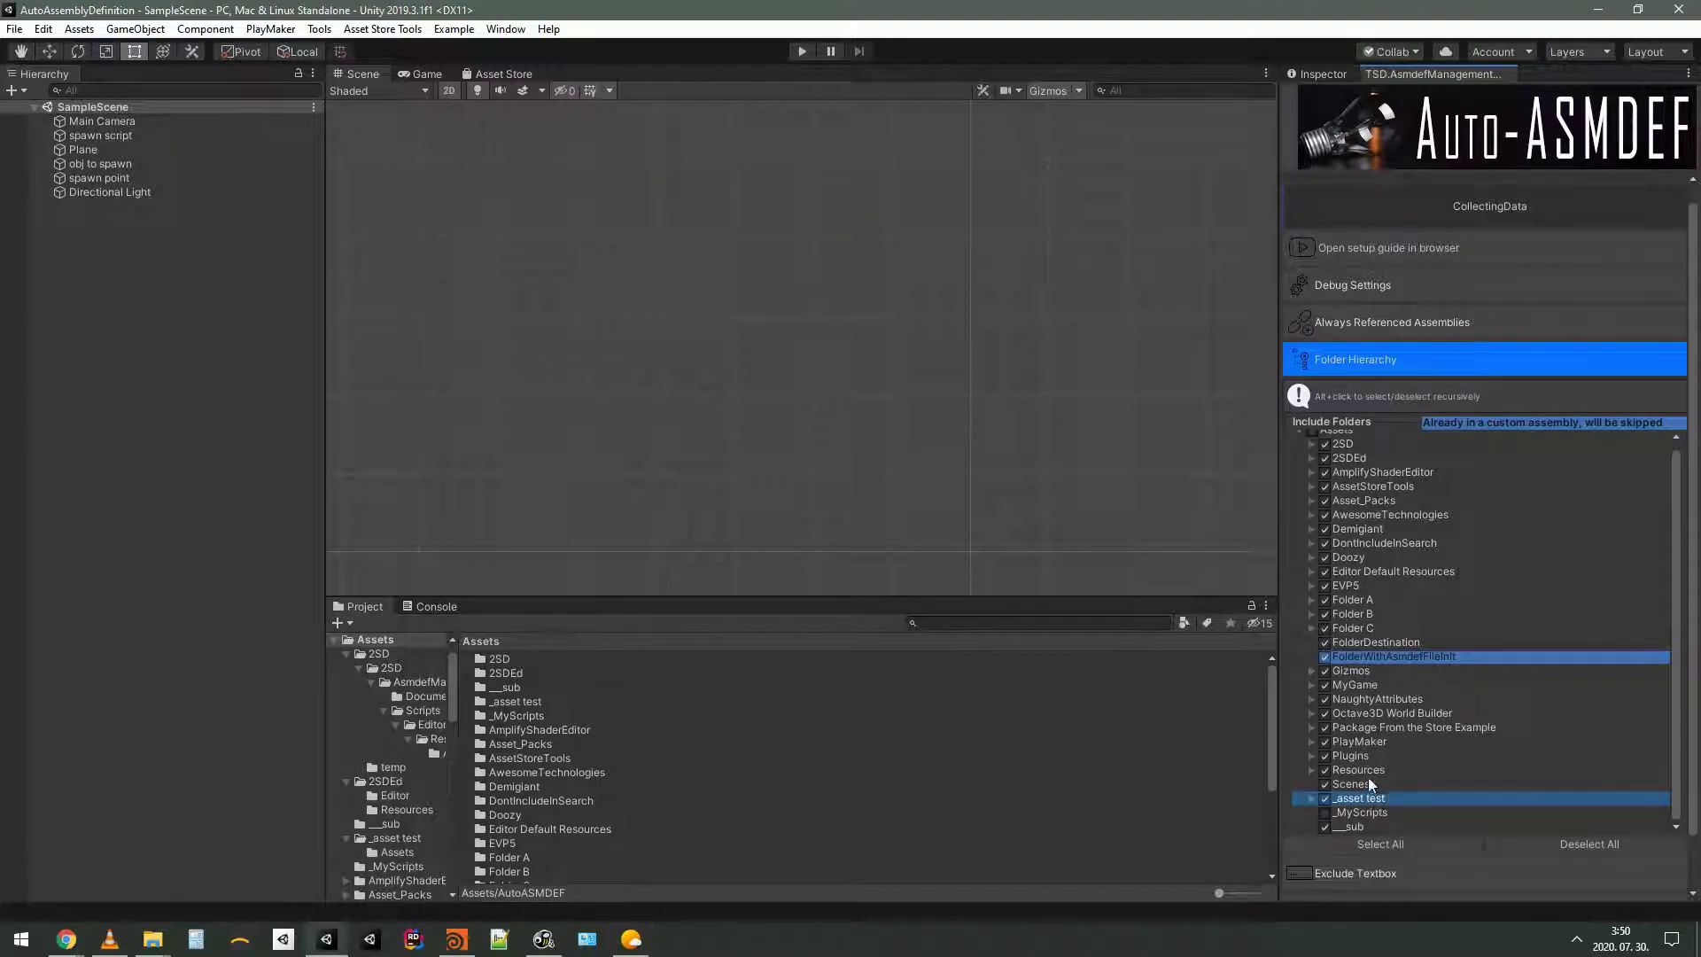
shift+click(1350, 446)
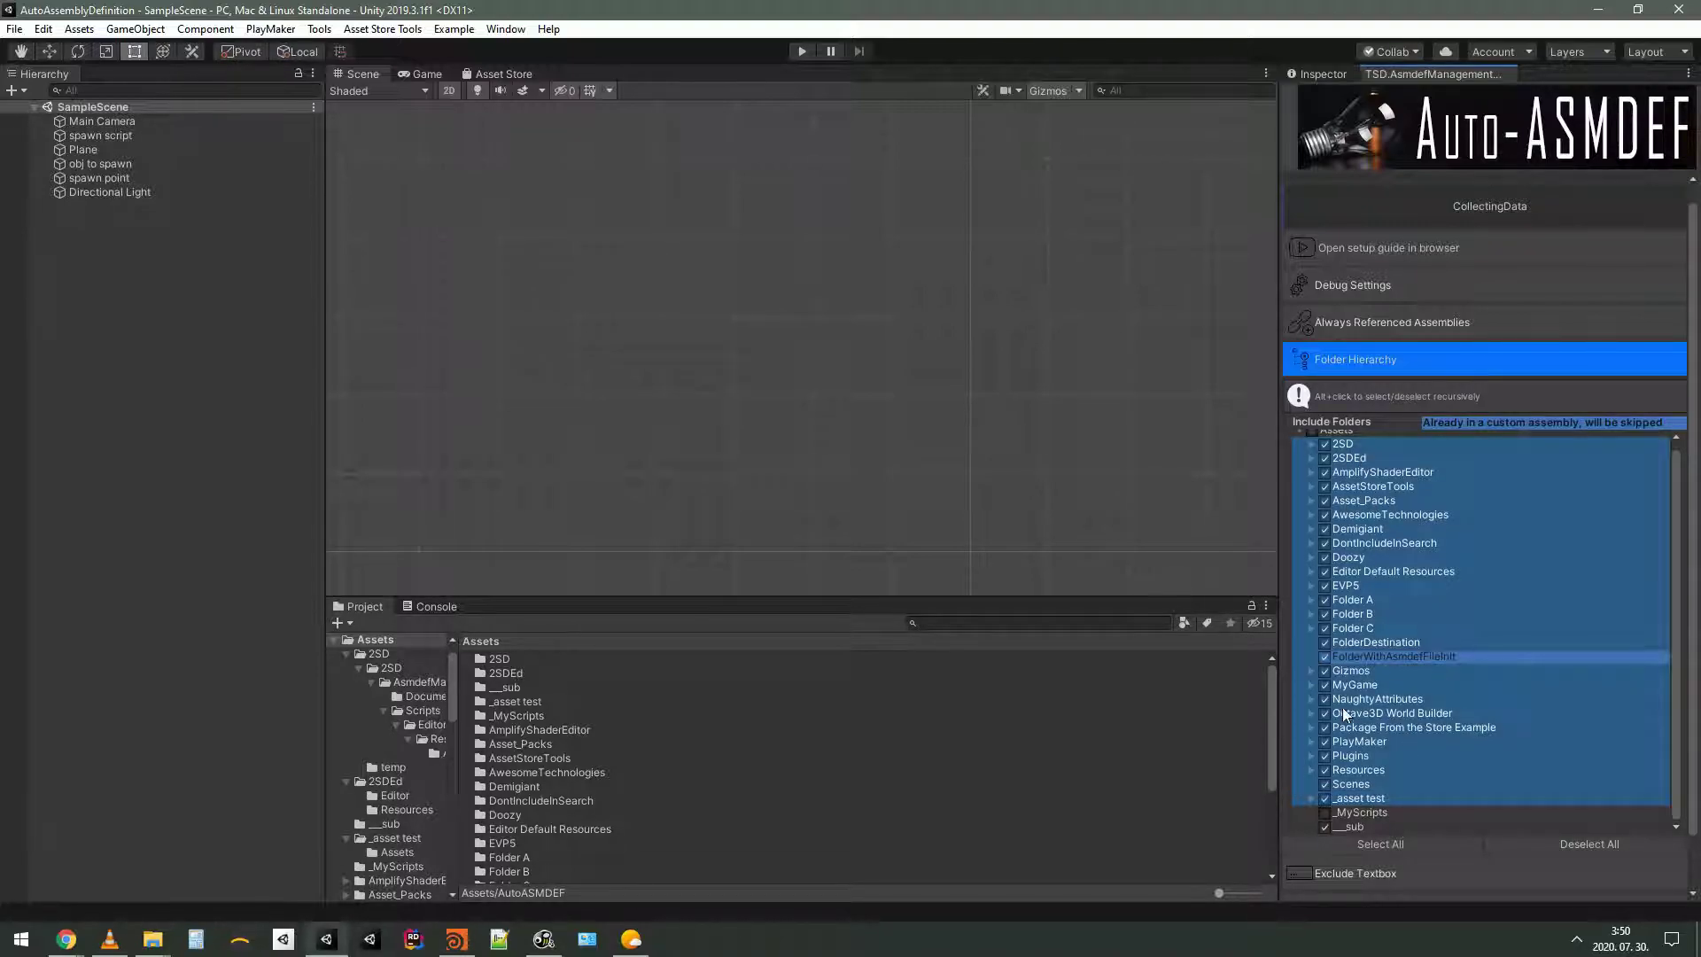
click(1380, 799)
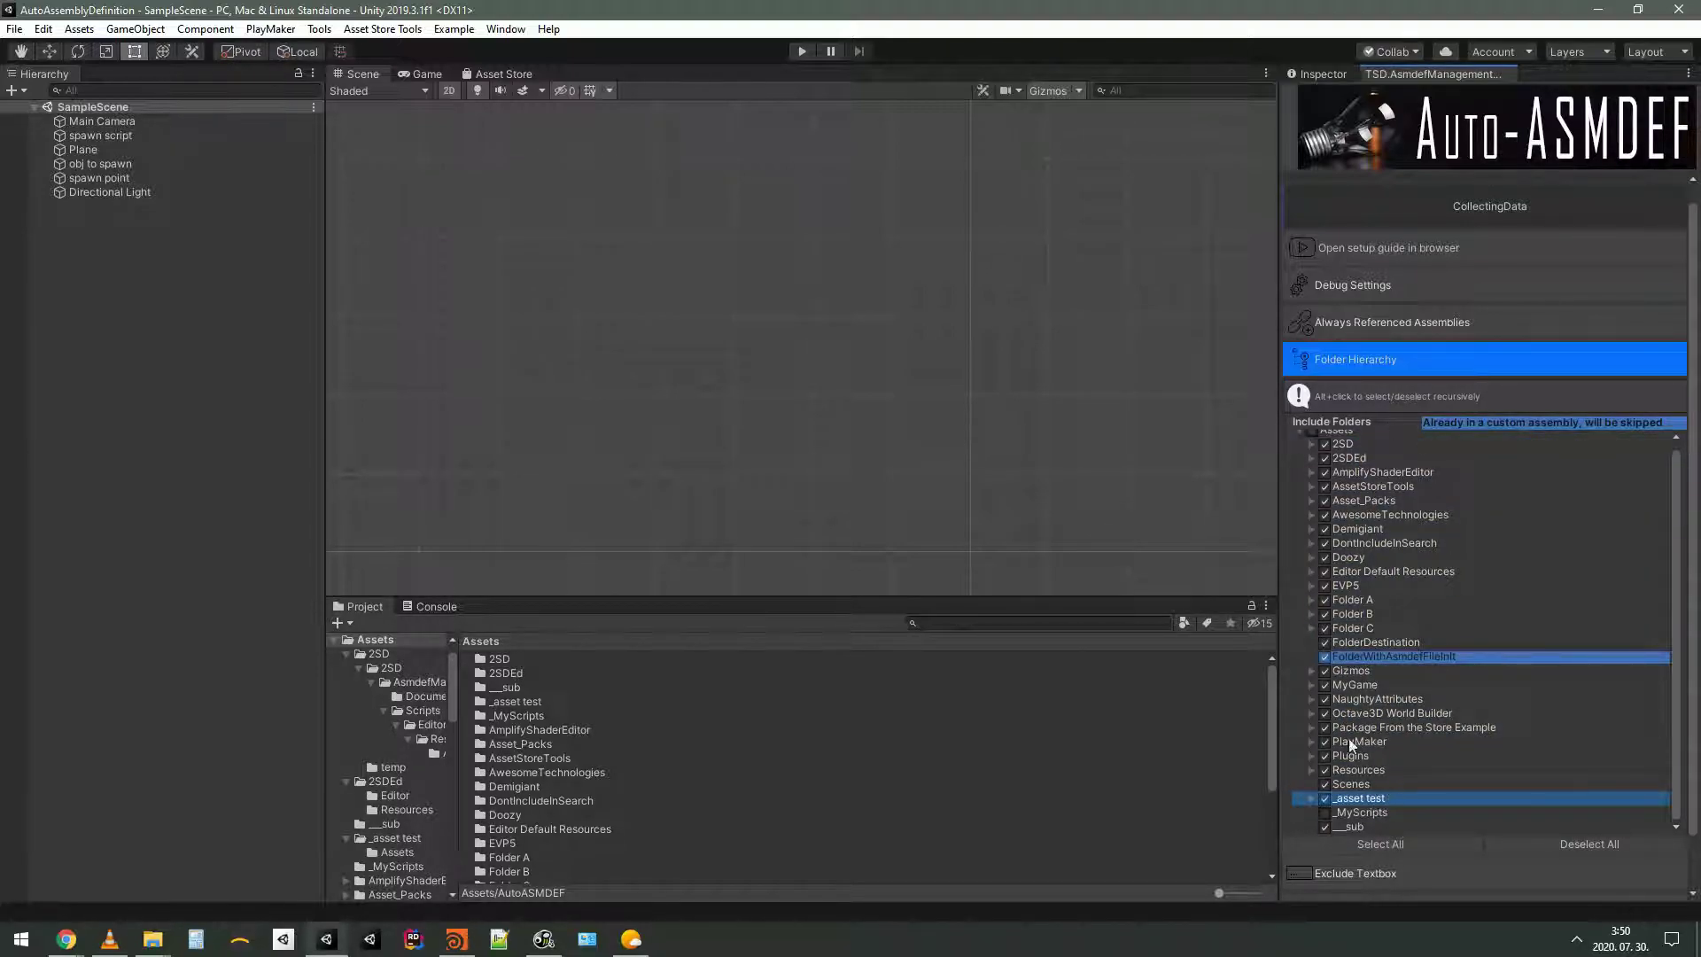
click(1368, 828)
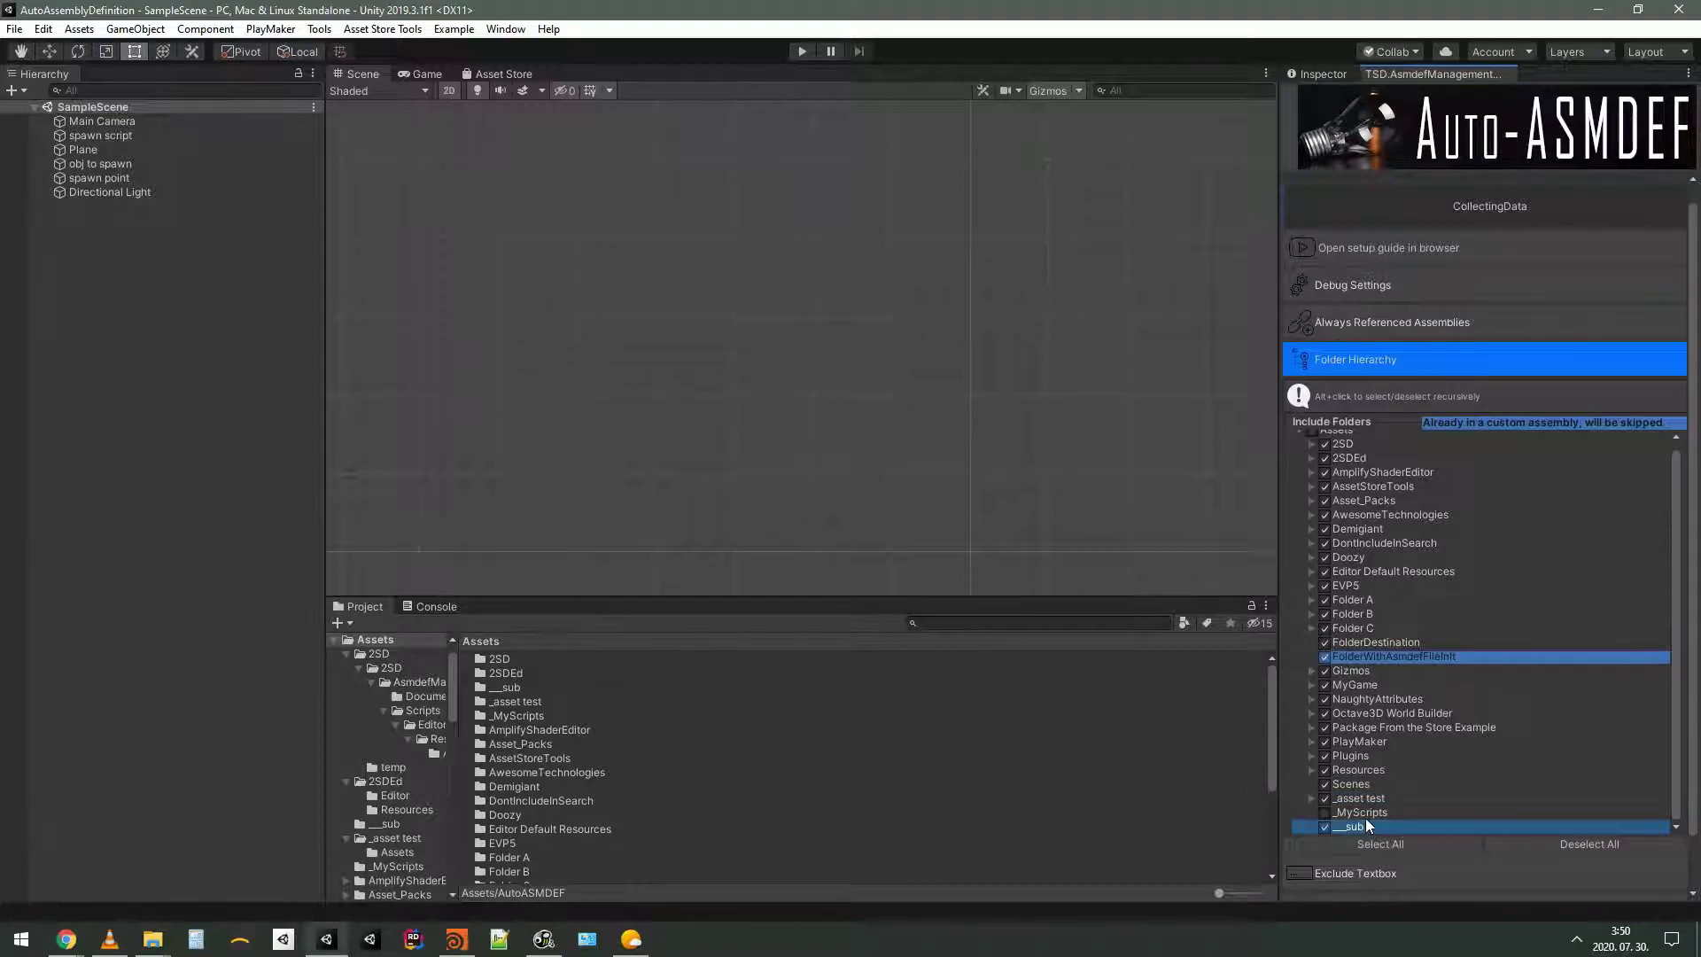
click(1348, 814)
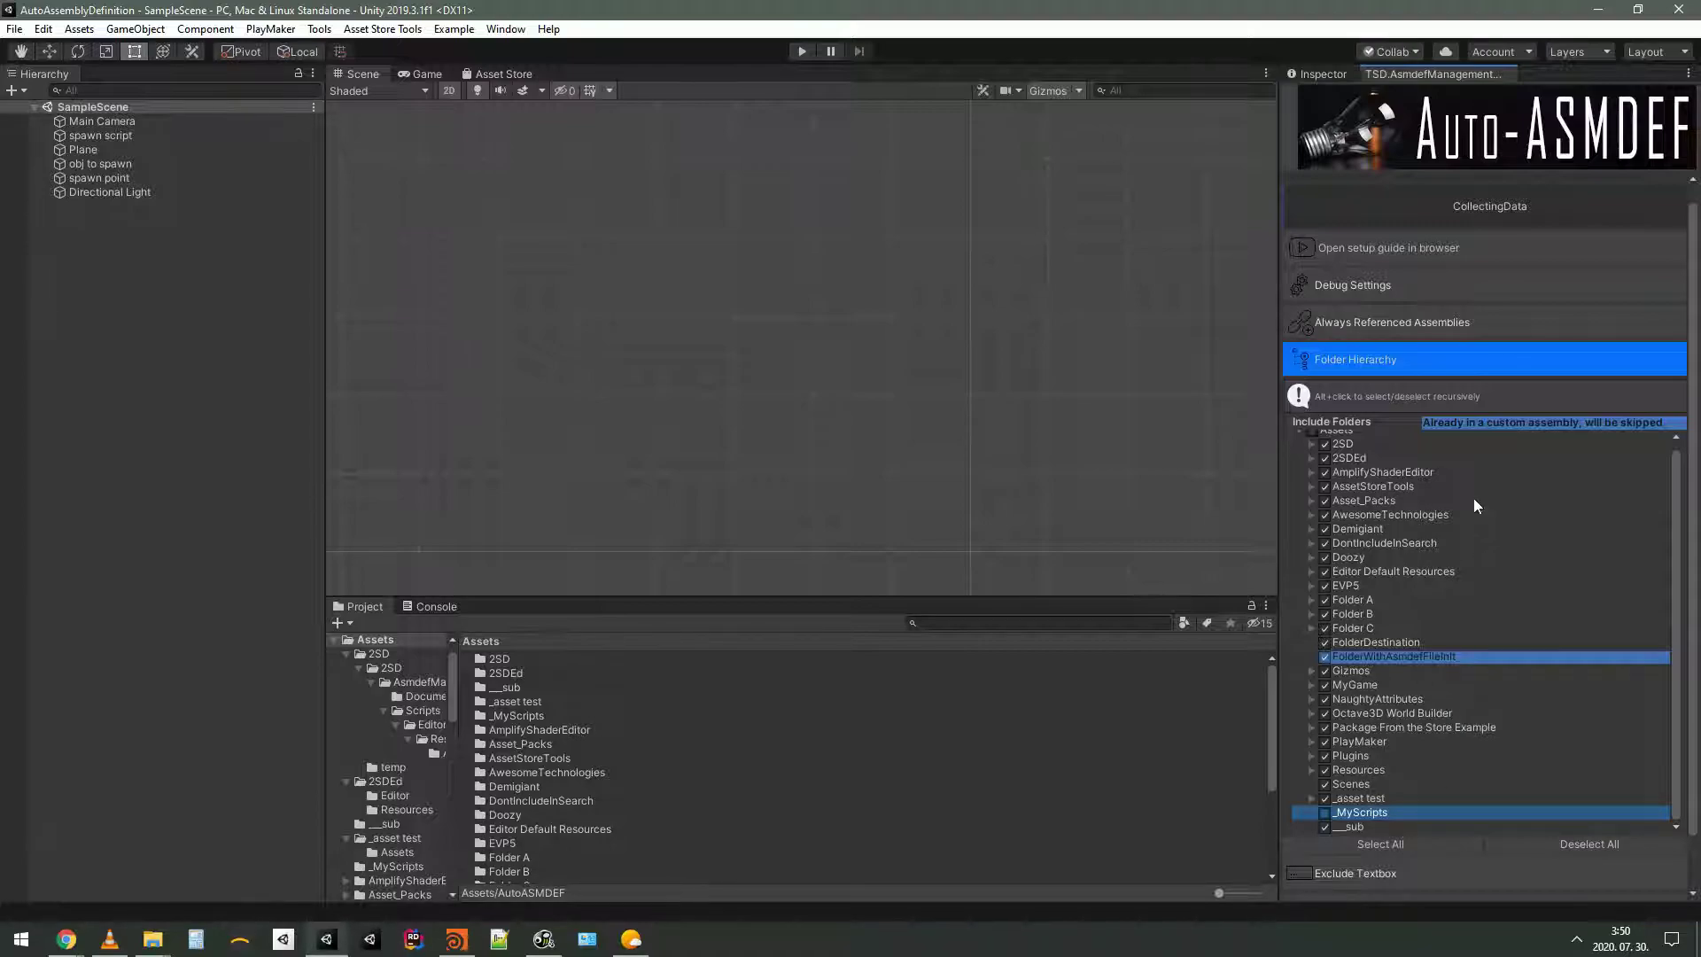
Check the Doozy, Folder B, Octave3D World Builder and Resources rows, leave _MyScripts unticked, and start the process
click(1412, 563)
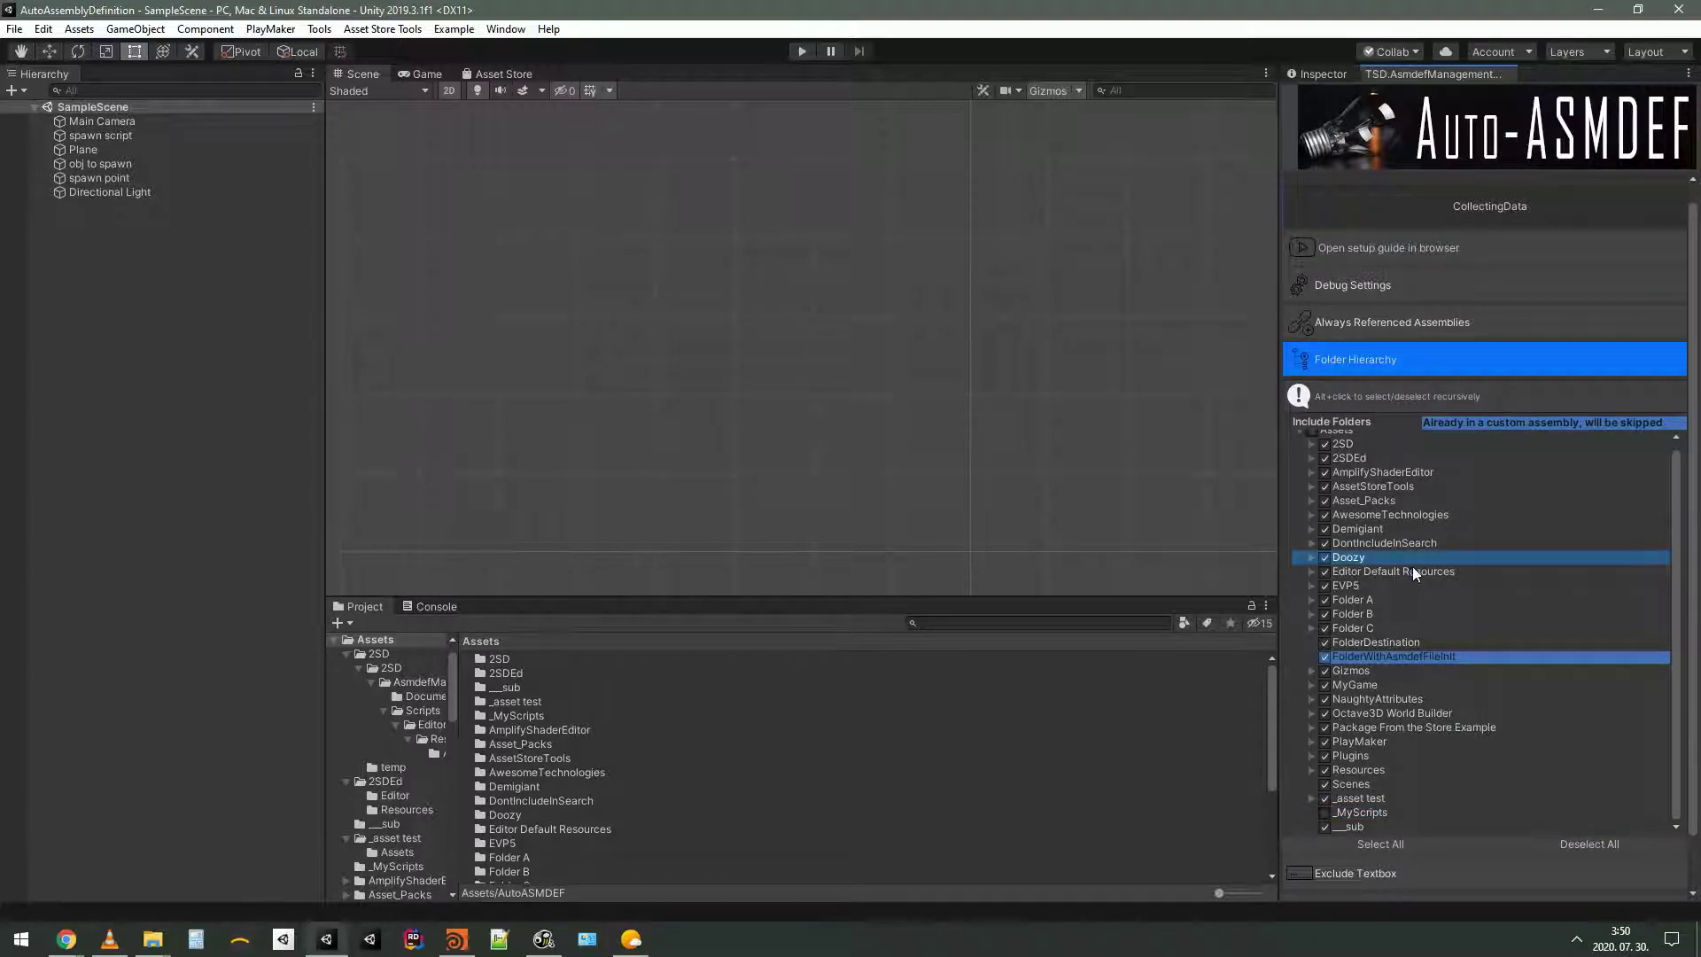
click(1381, 614)
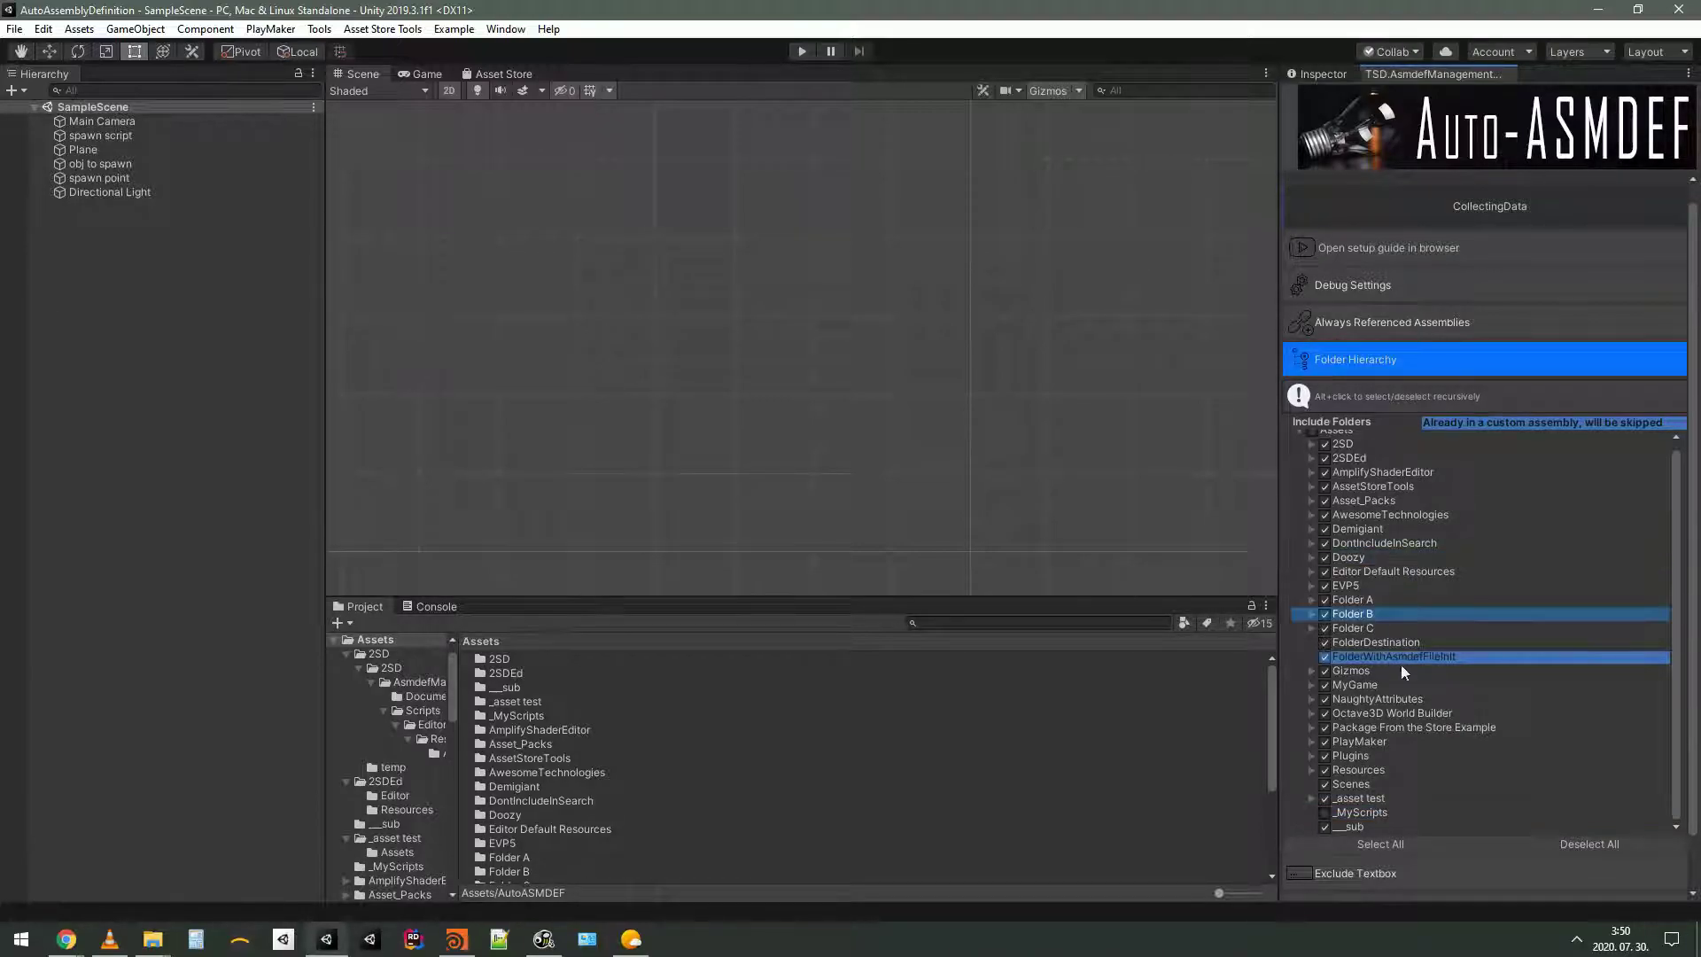
click(1421, 710)
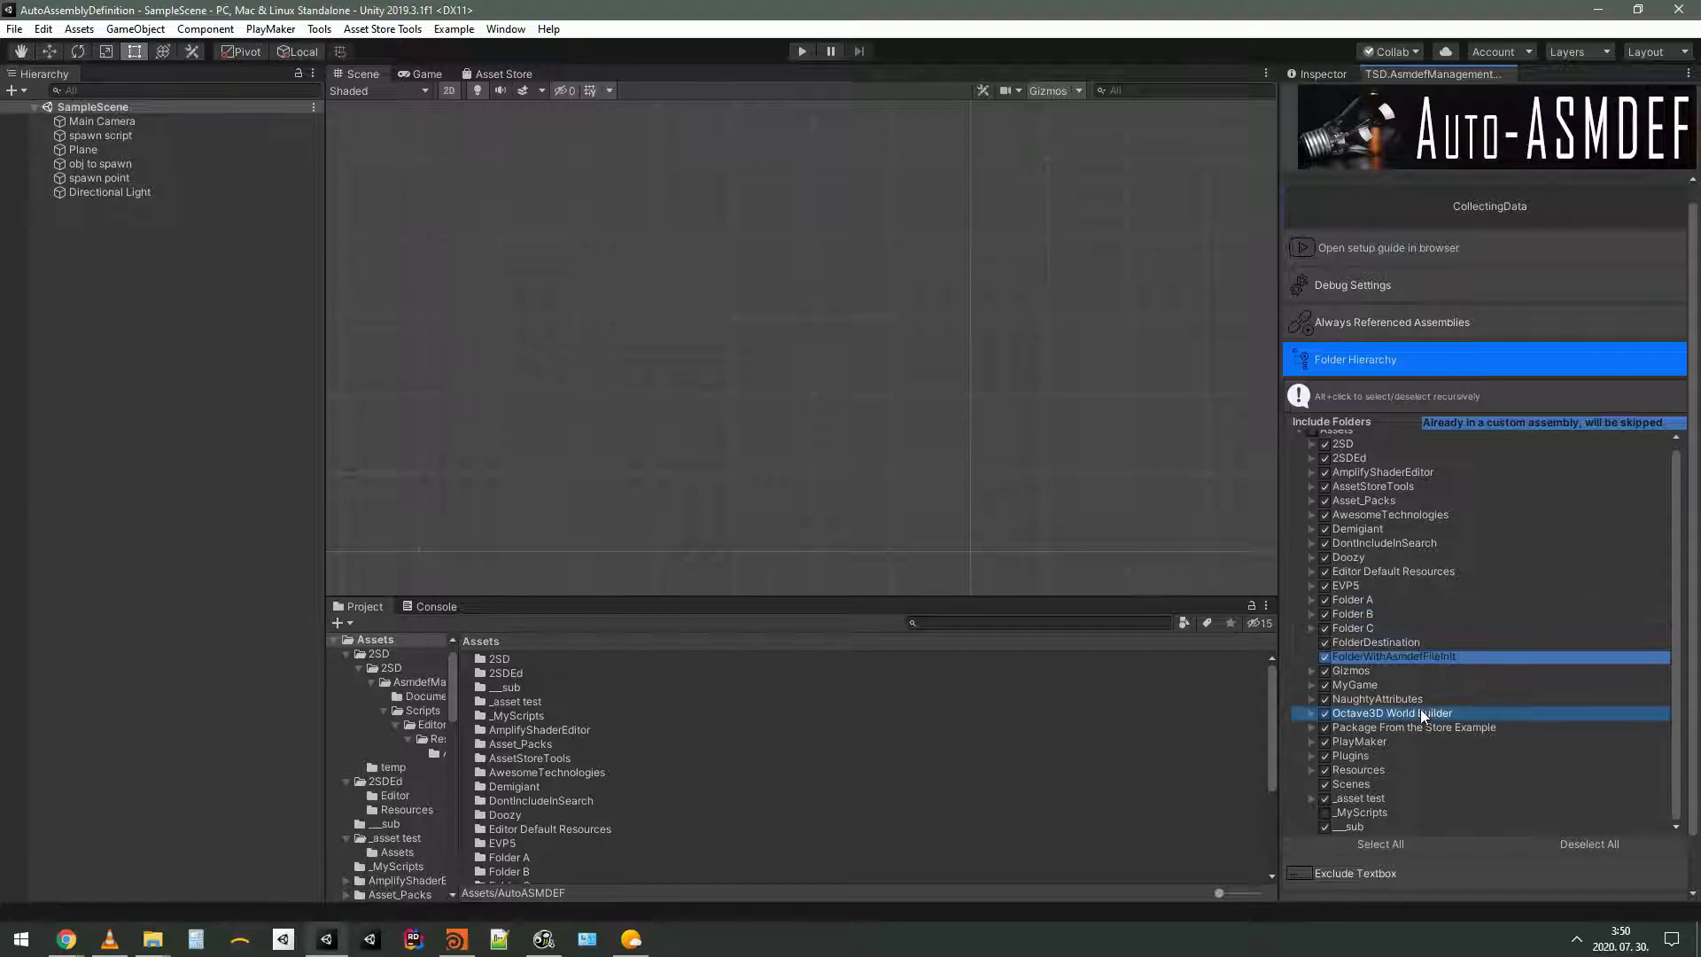
click(1431, 770)
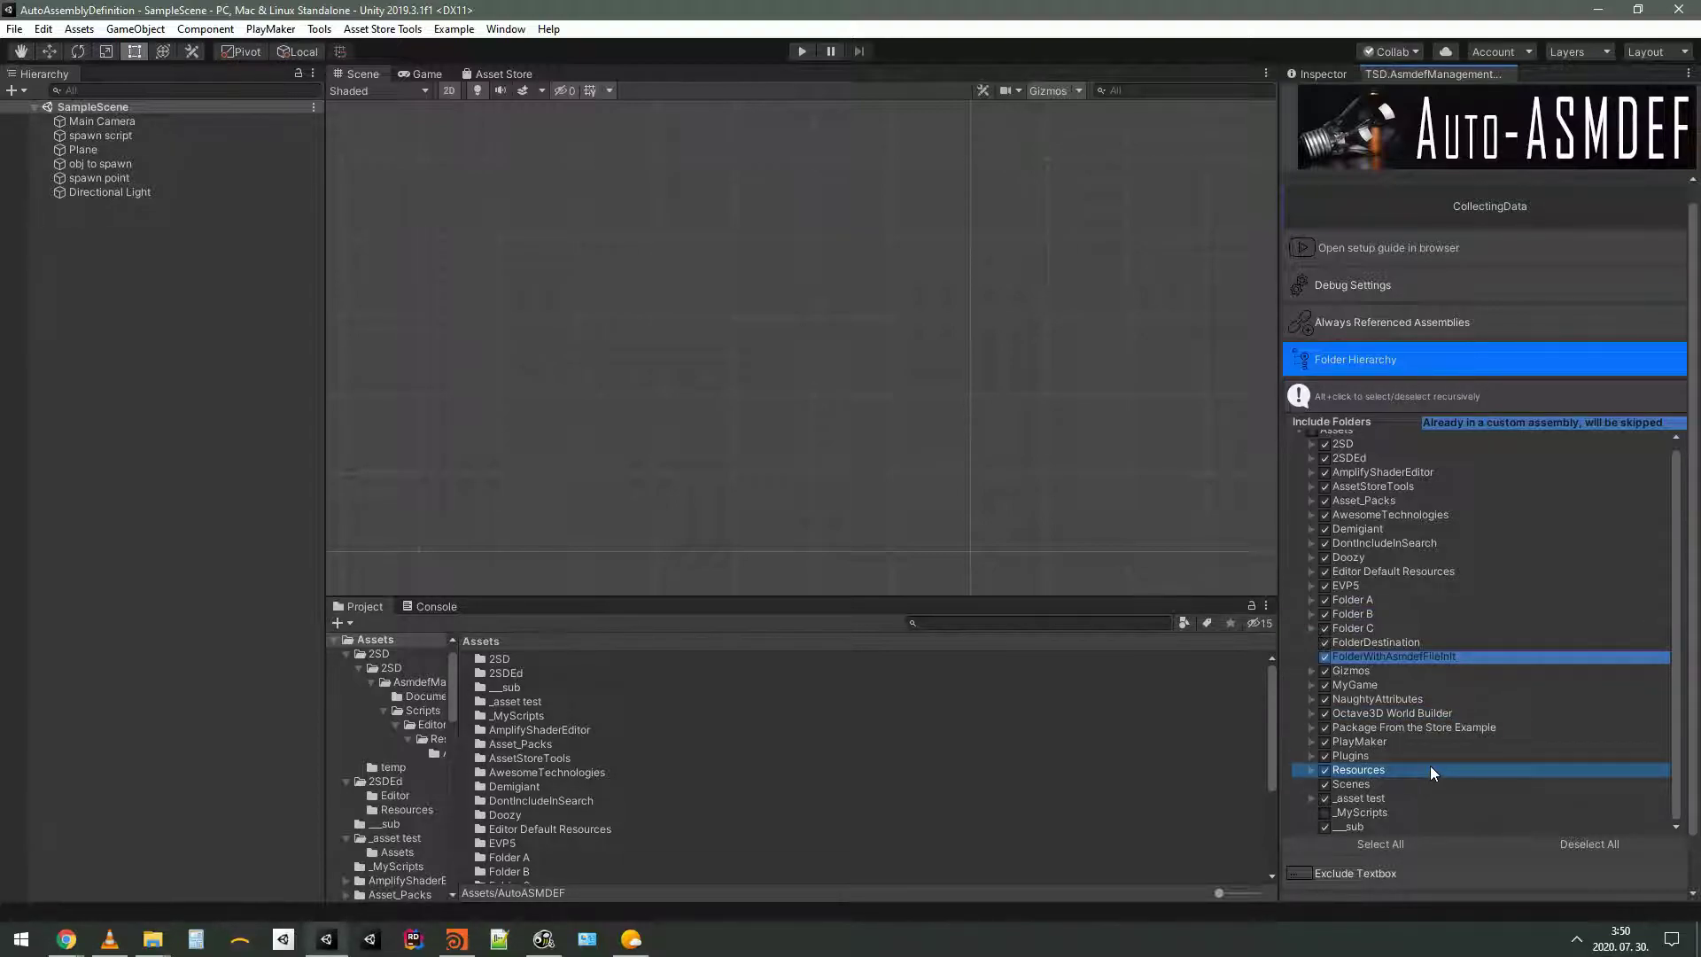
scroll(1689, 543, down, 2)
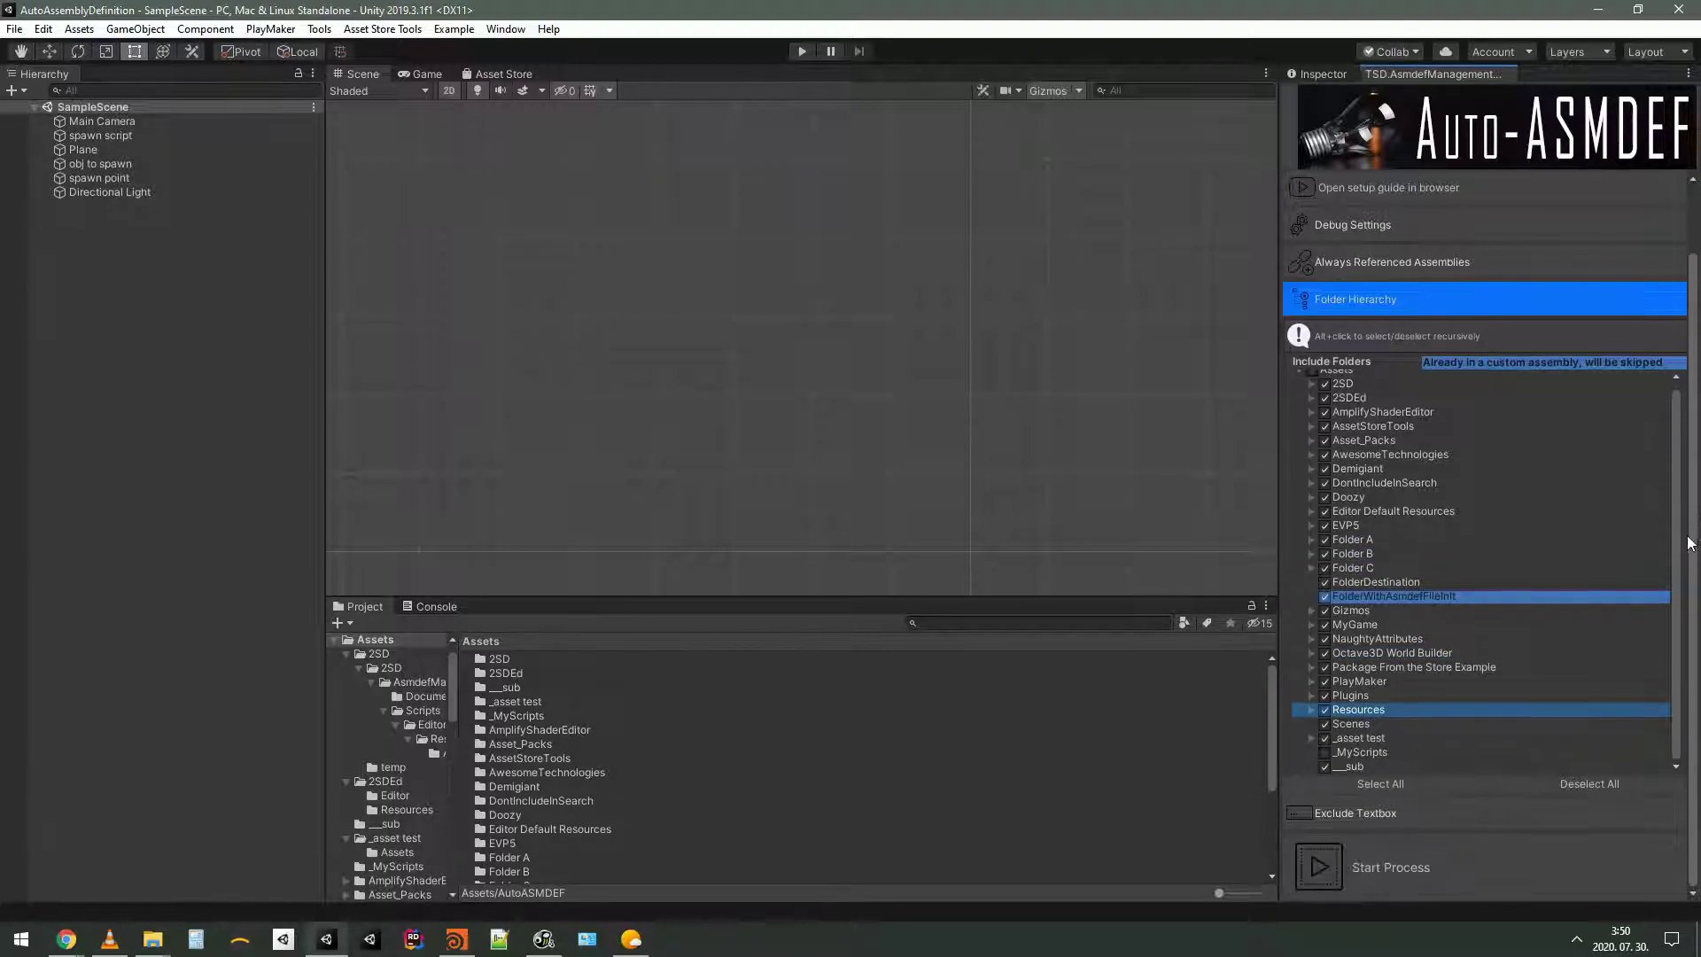
click(1350, 751)
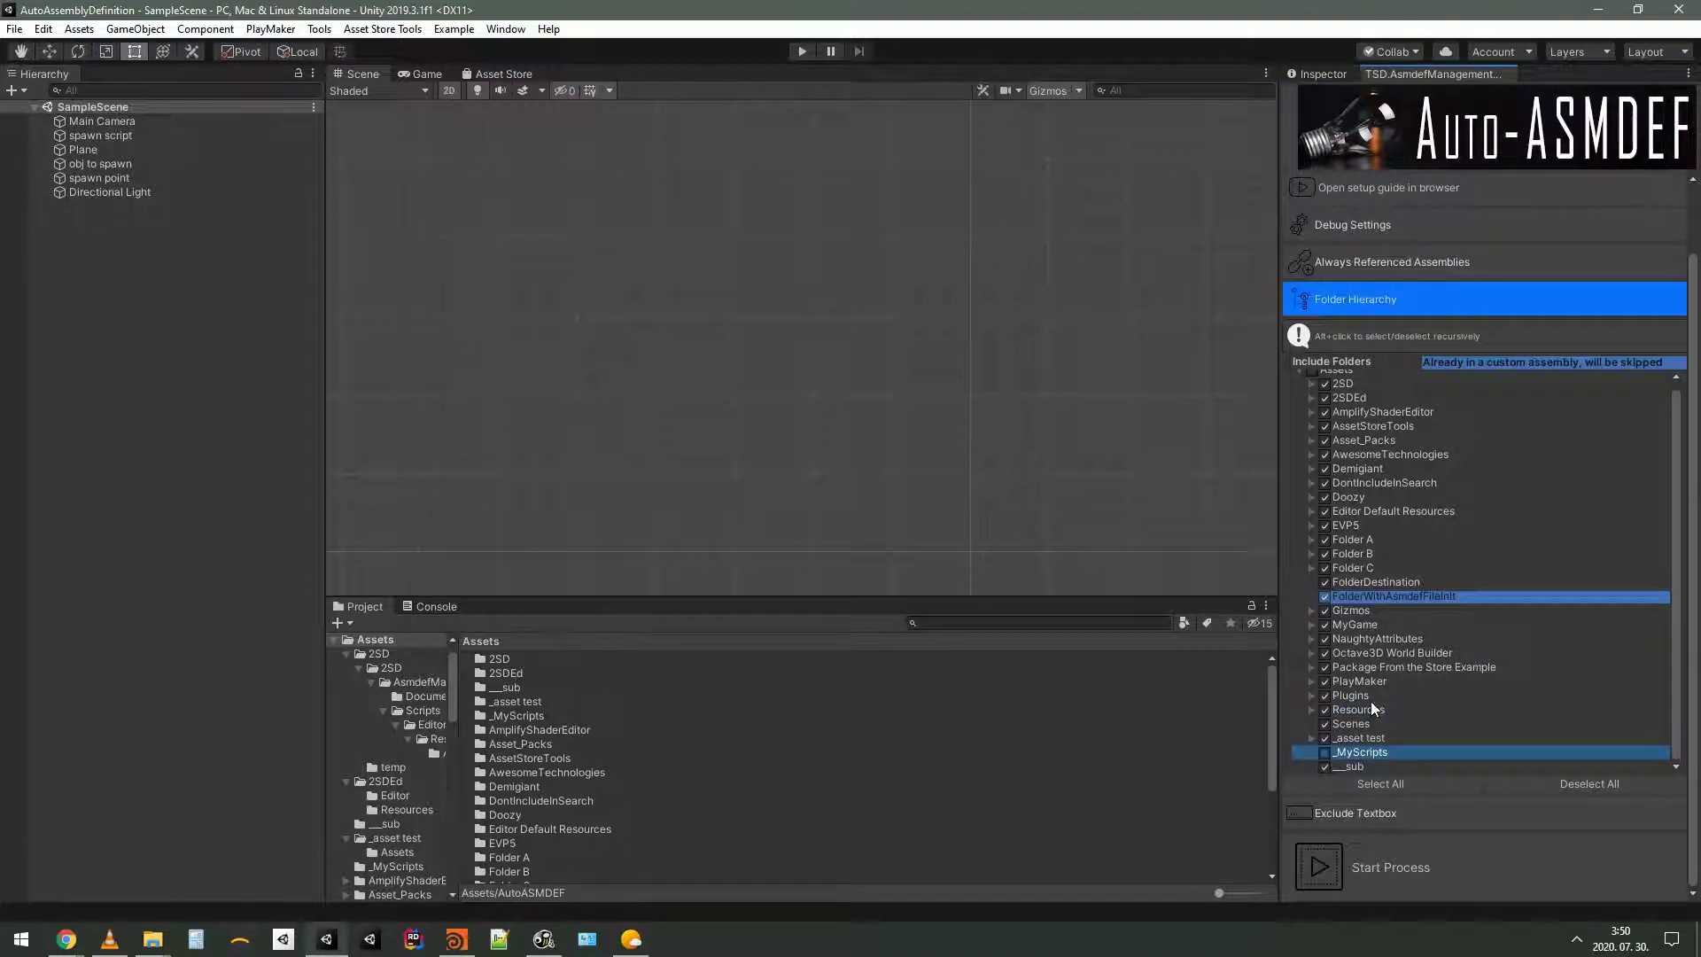
click(1437, 873)
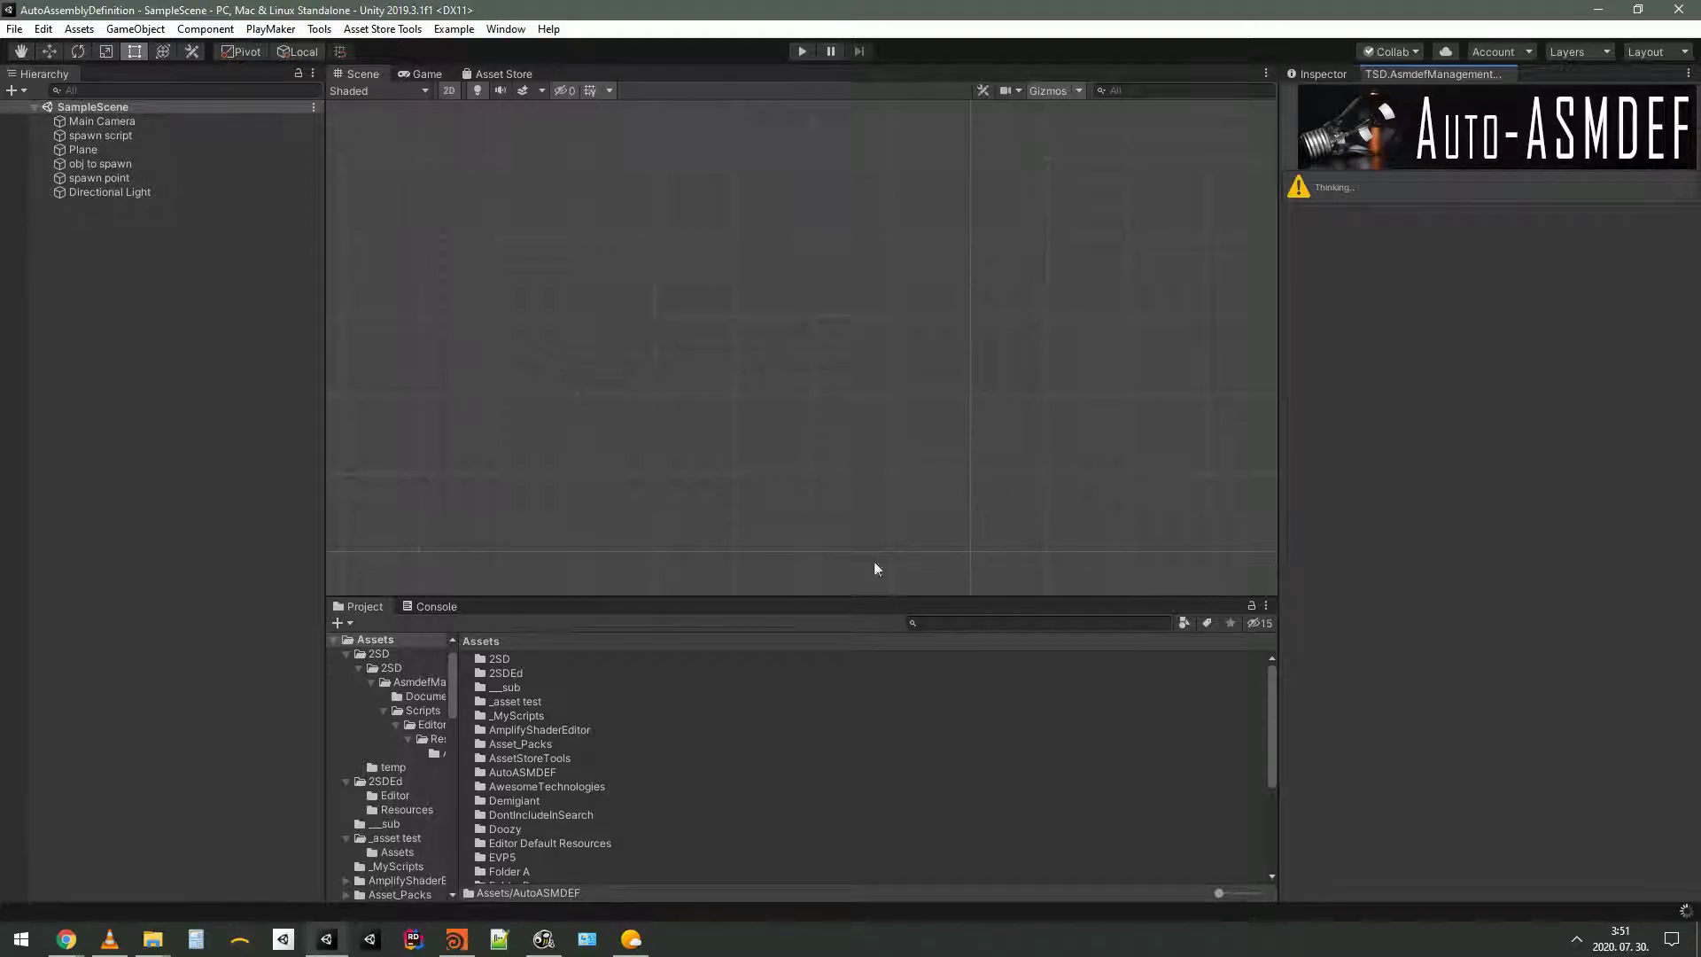
Open AutoASMDEF and Auto-asmdef-FirstPass to view its .asmdef, then return to AutoASMDEF
click(541, 774)
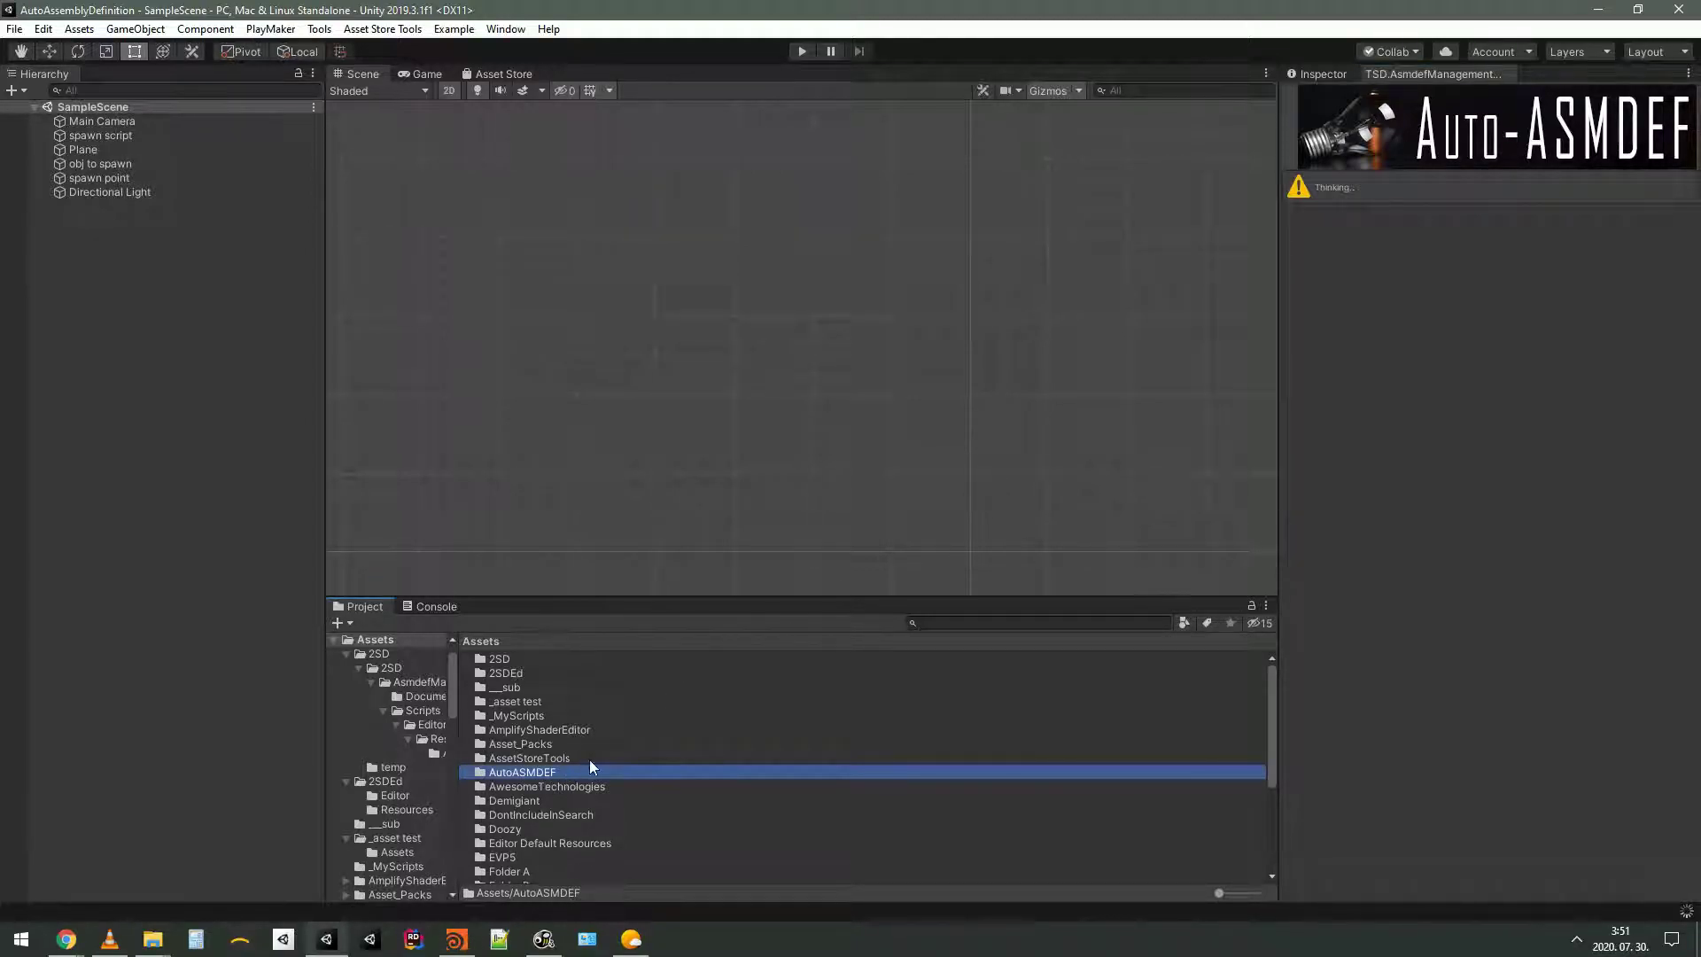
double_click(540, 774)
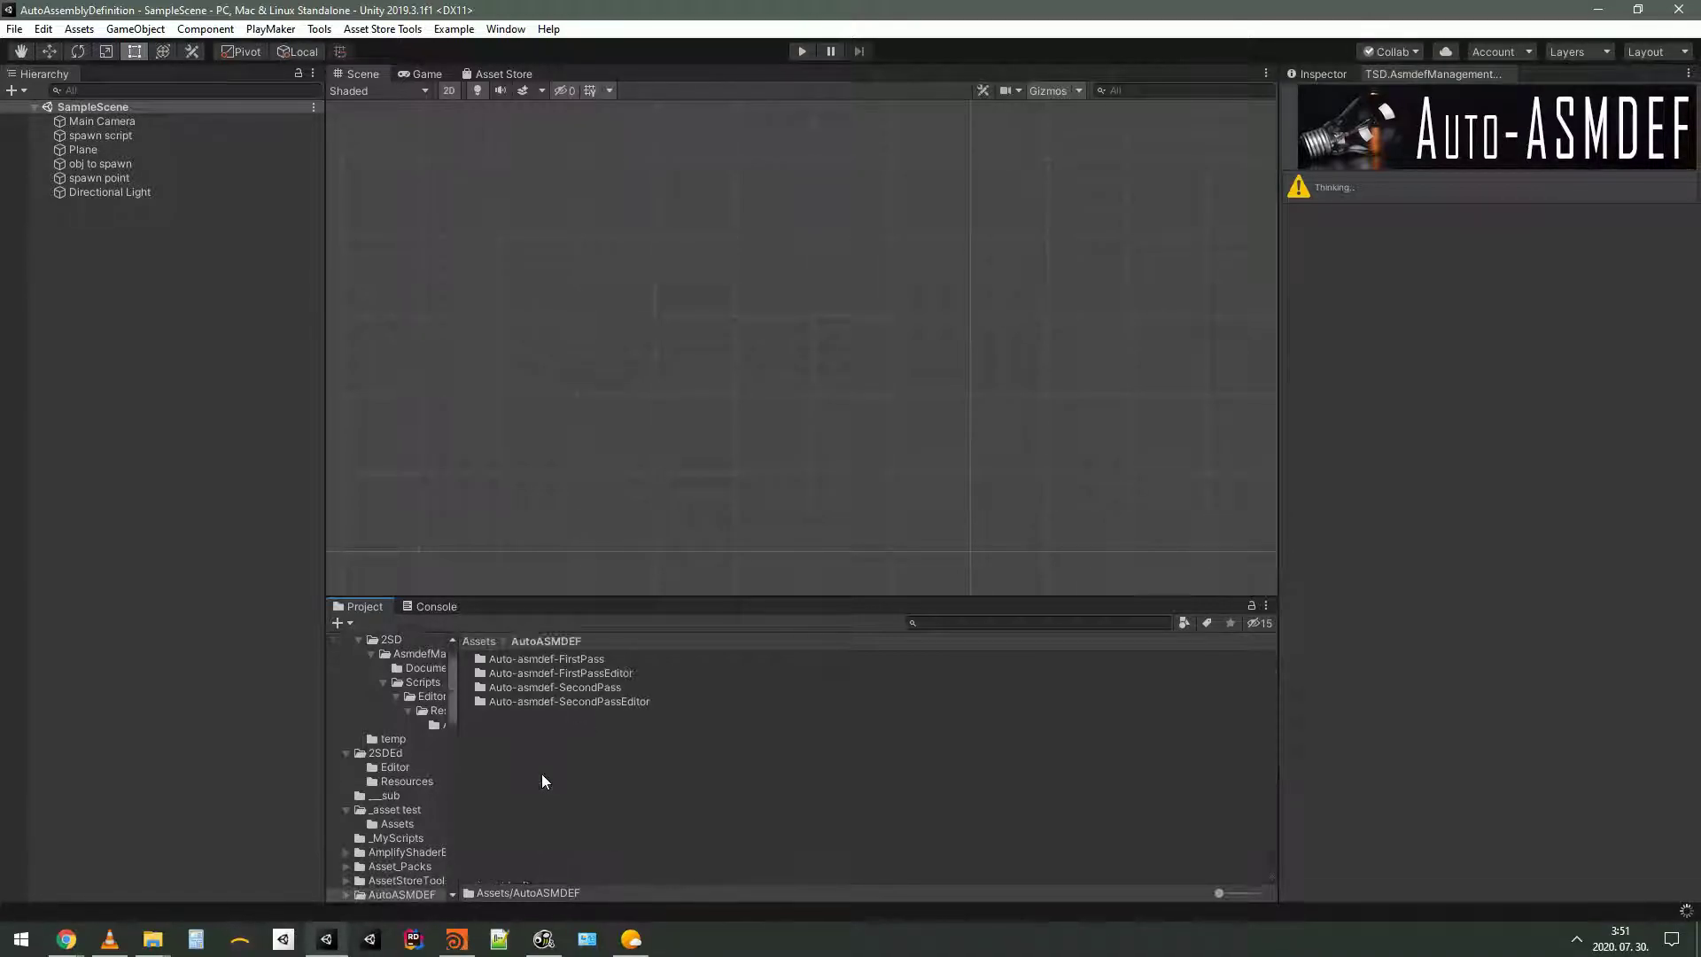
click(575, 671)
click(557, 659)
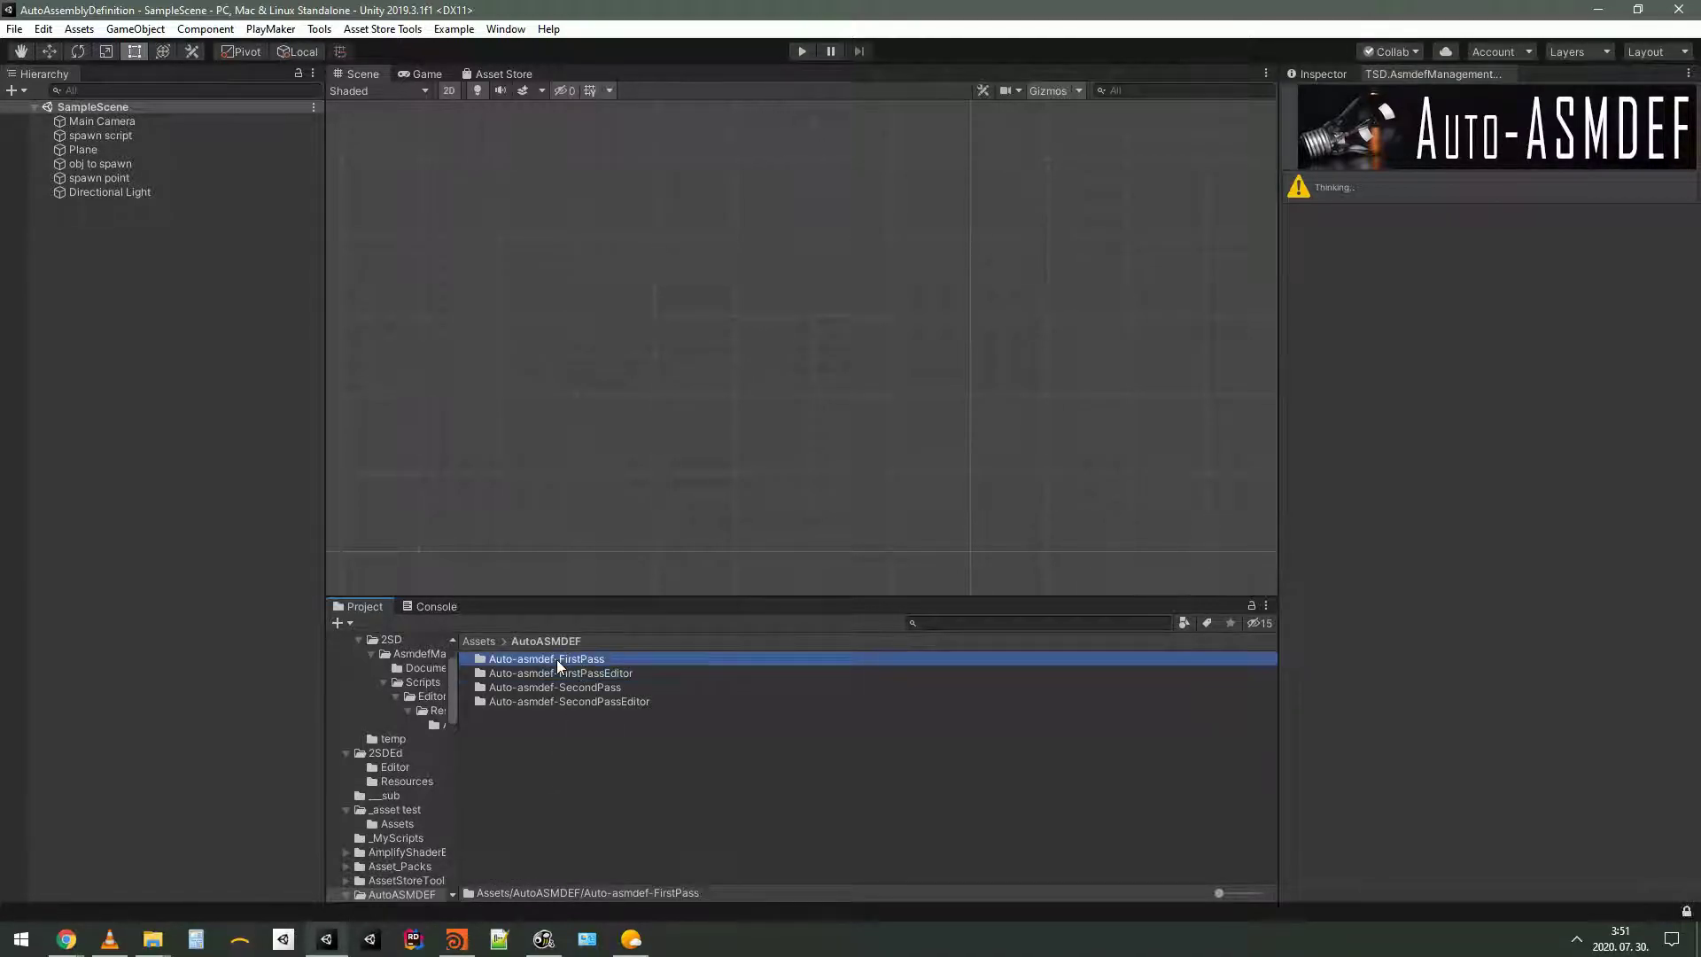
double_click(556, 659)
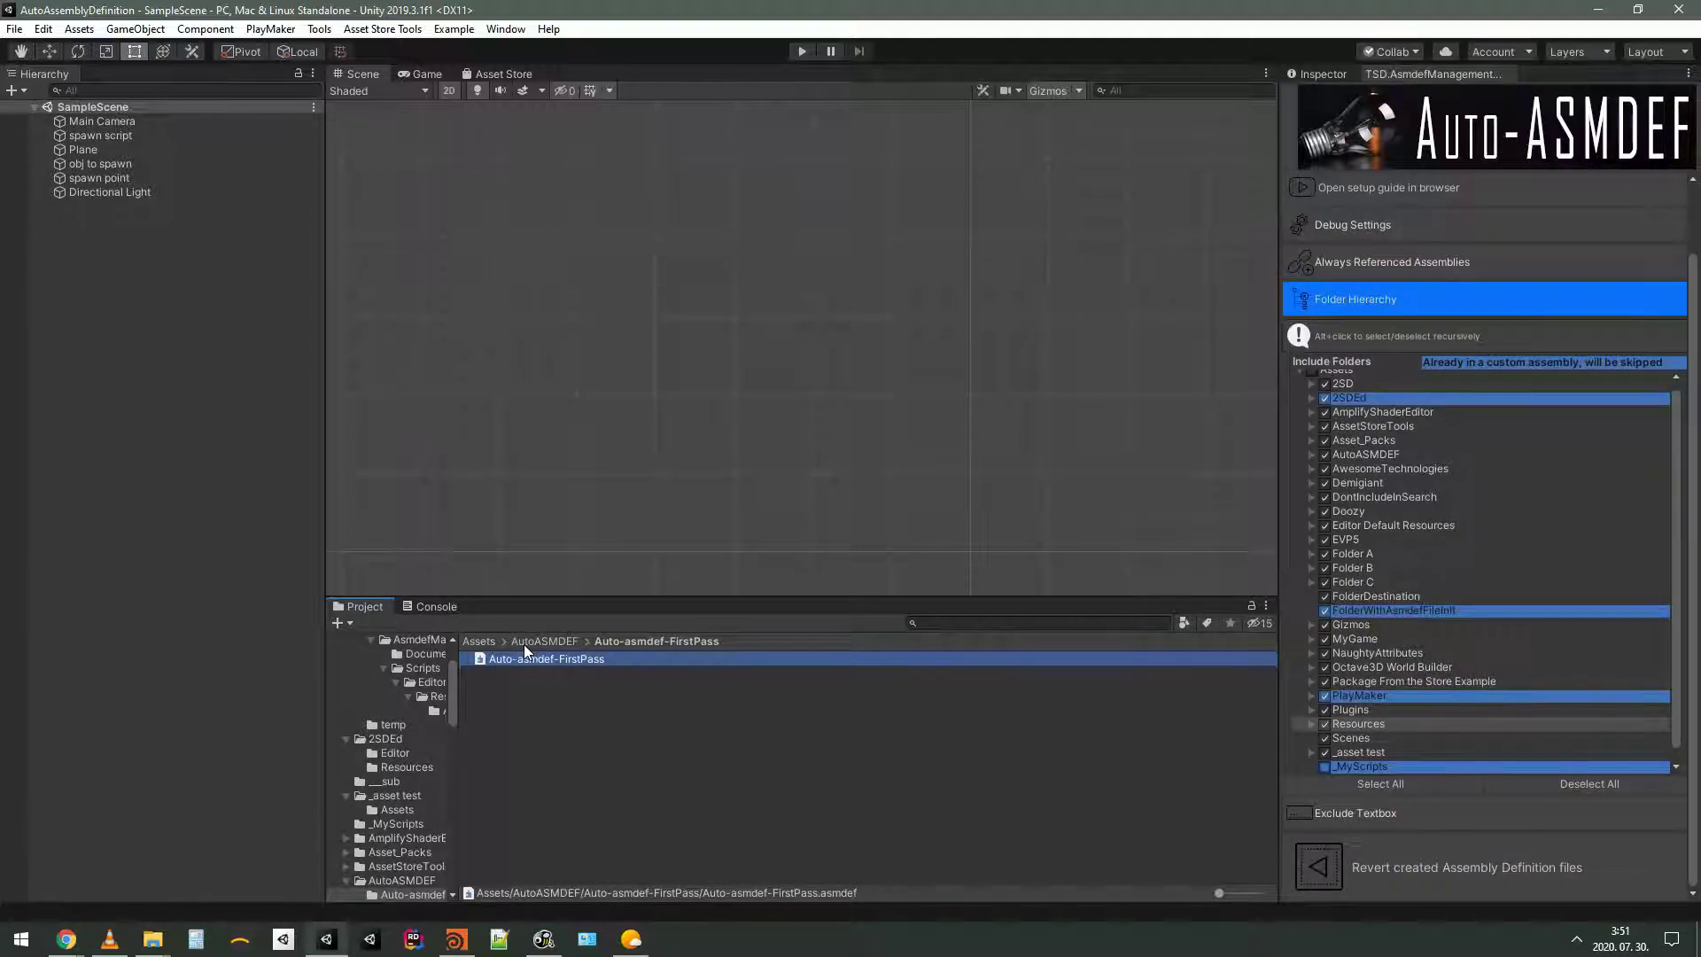
click(523, 643)
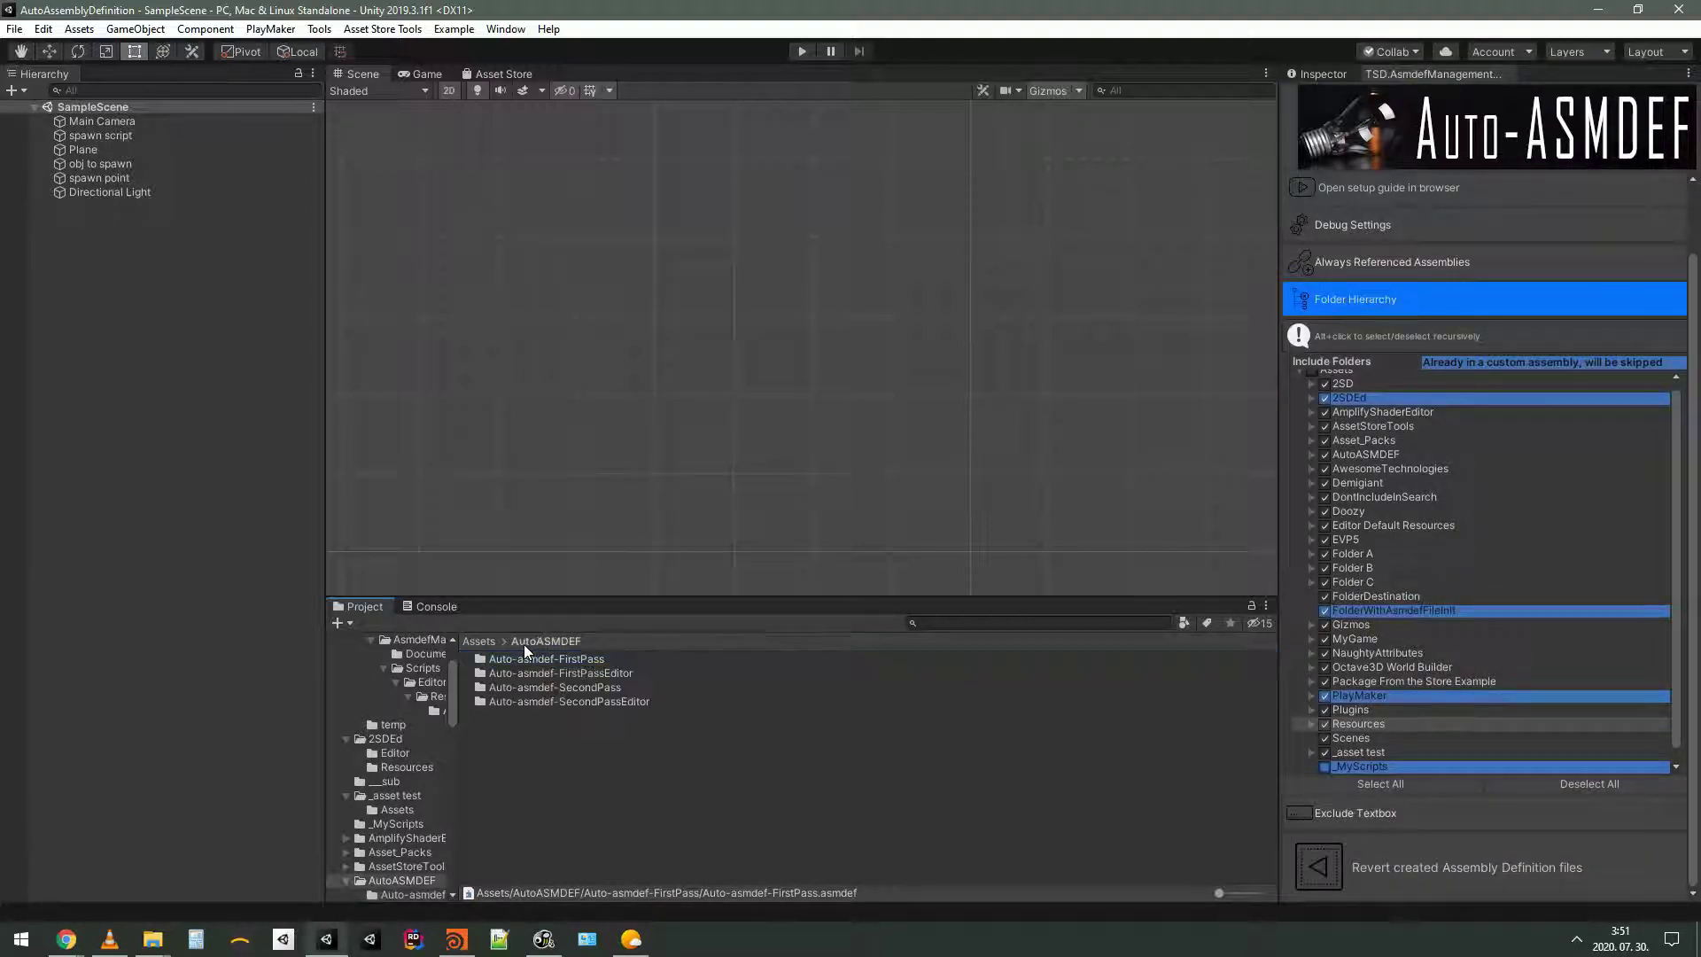
Return the Project panel to the Assets root while the Auto-ASMDEF panel reaches Finished
click(479, 641)
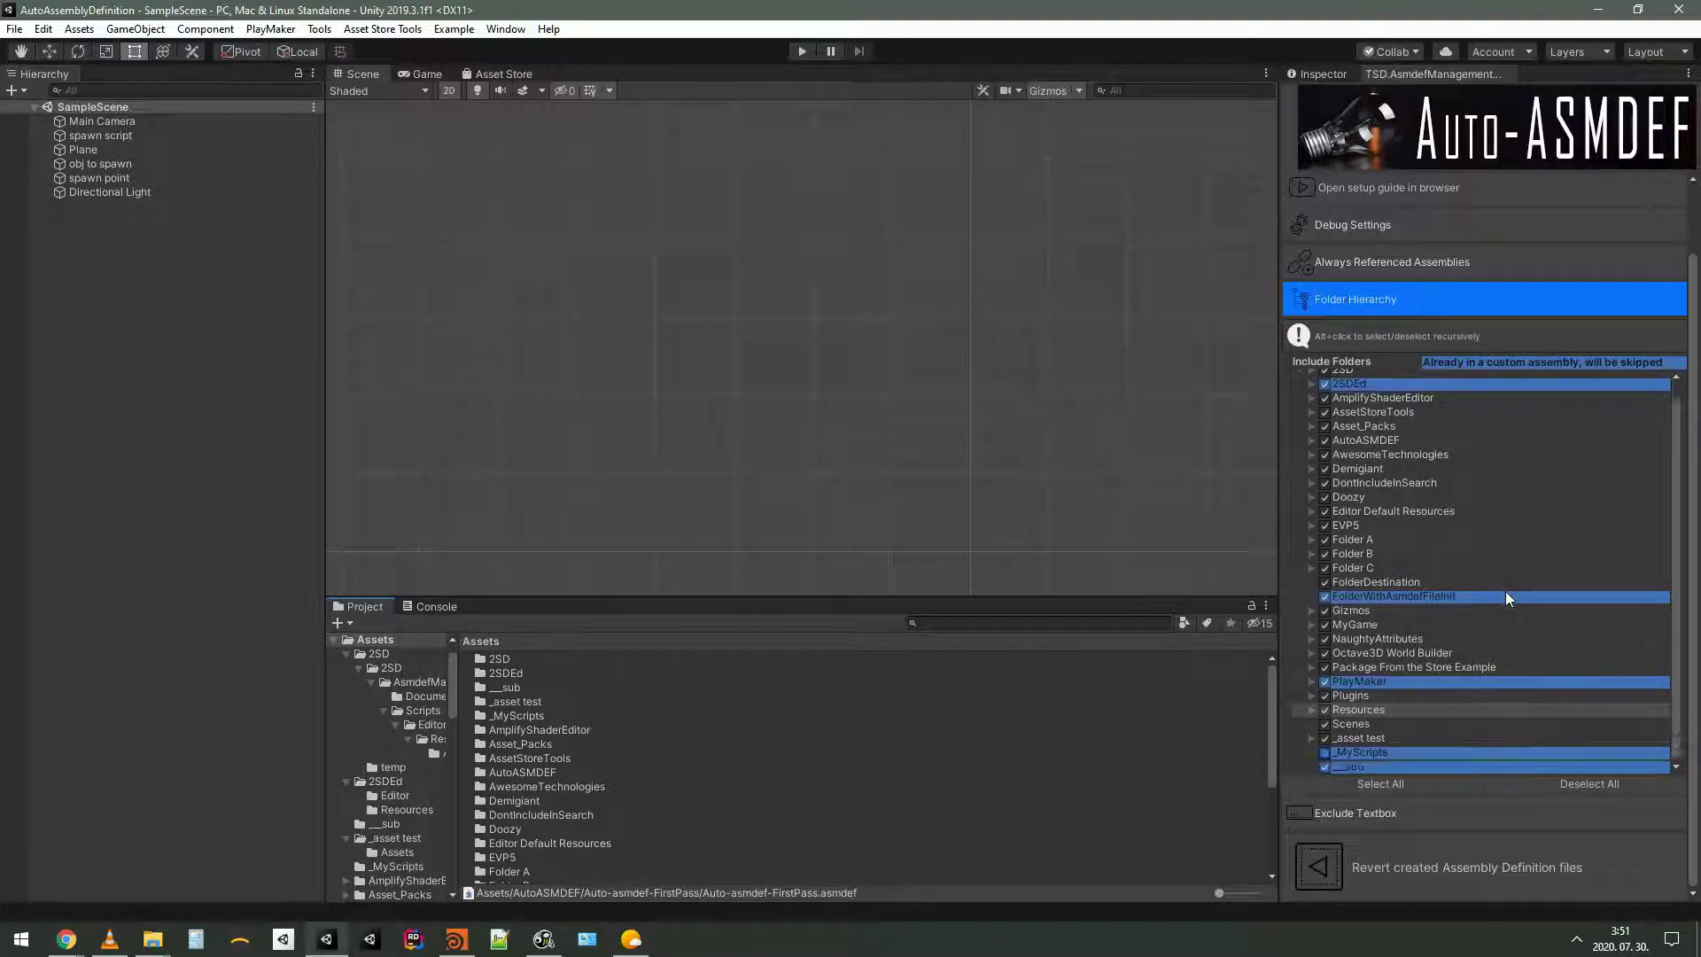
scroll(1508, 596, down, 1)
scroll(1506, 596, up, 1)
scroll(1507, 597, down, 1)
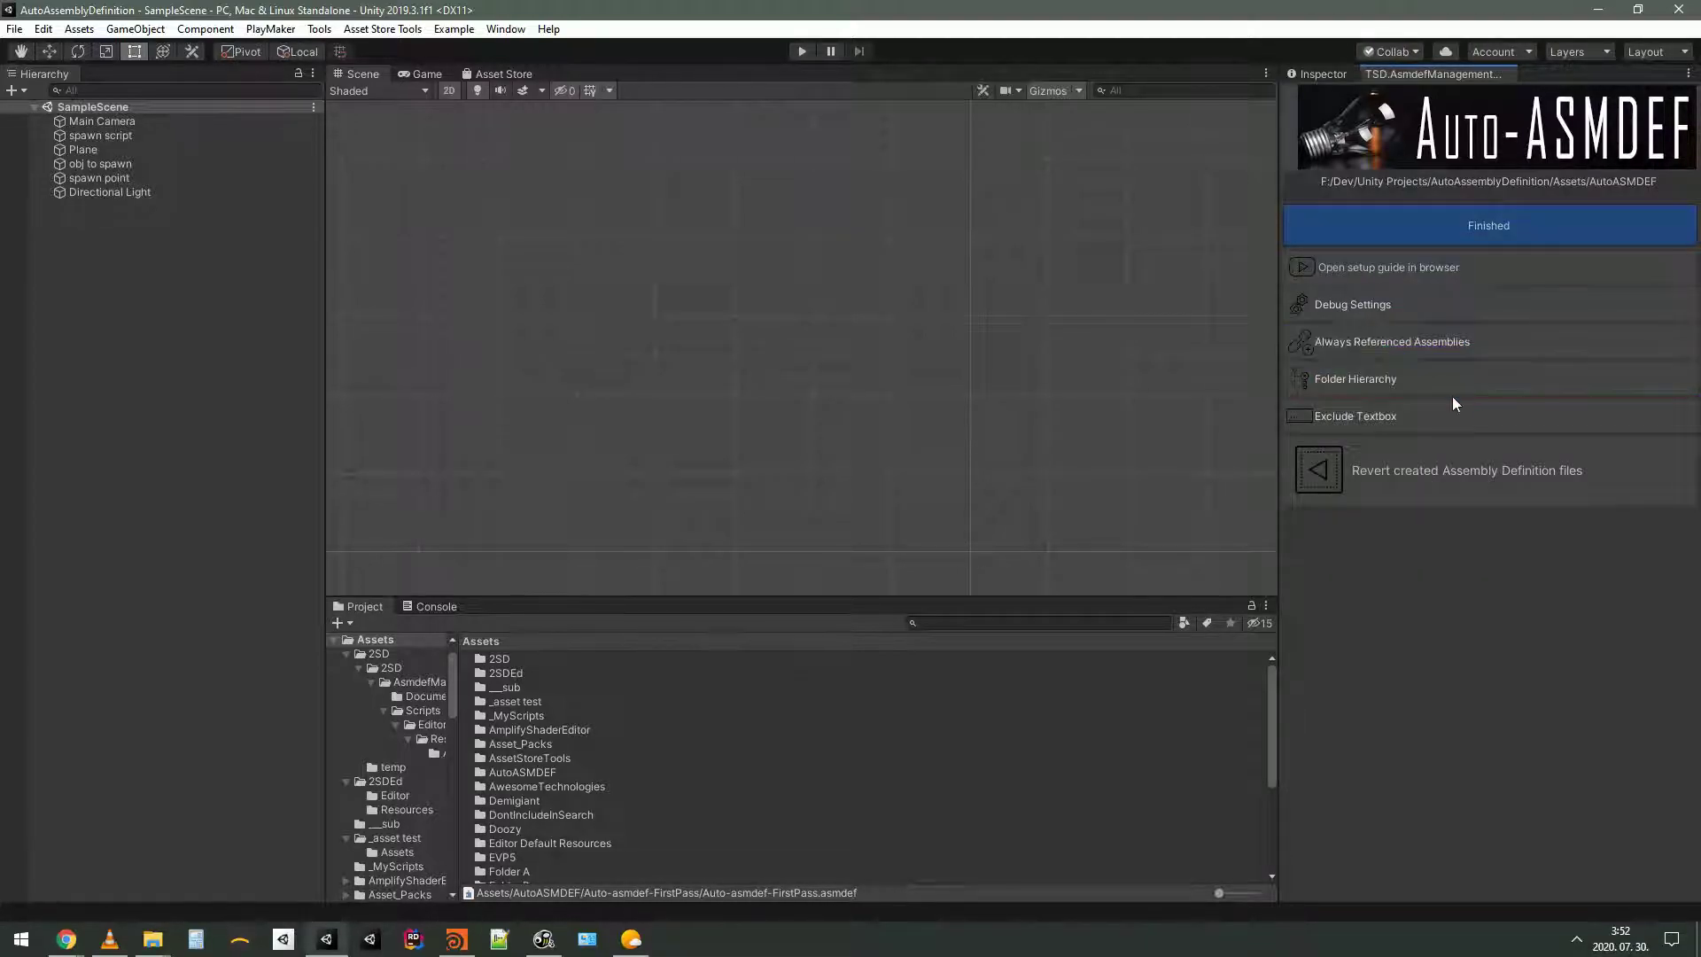
click(1486, 346)
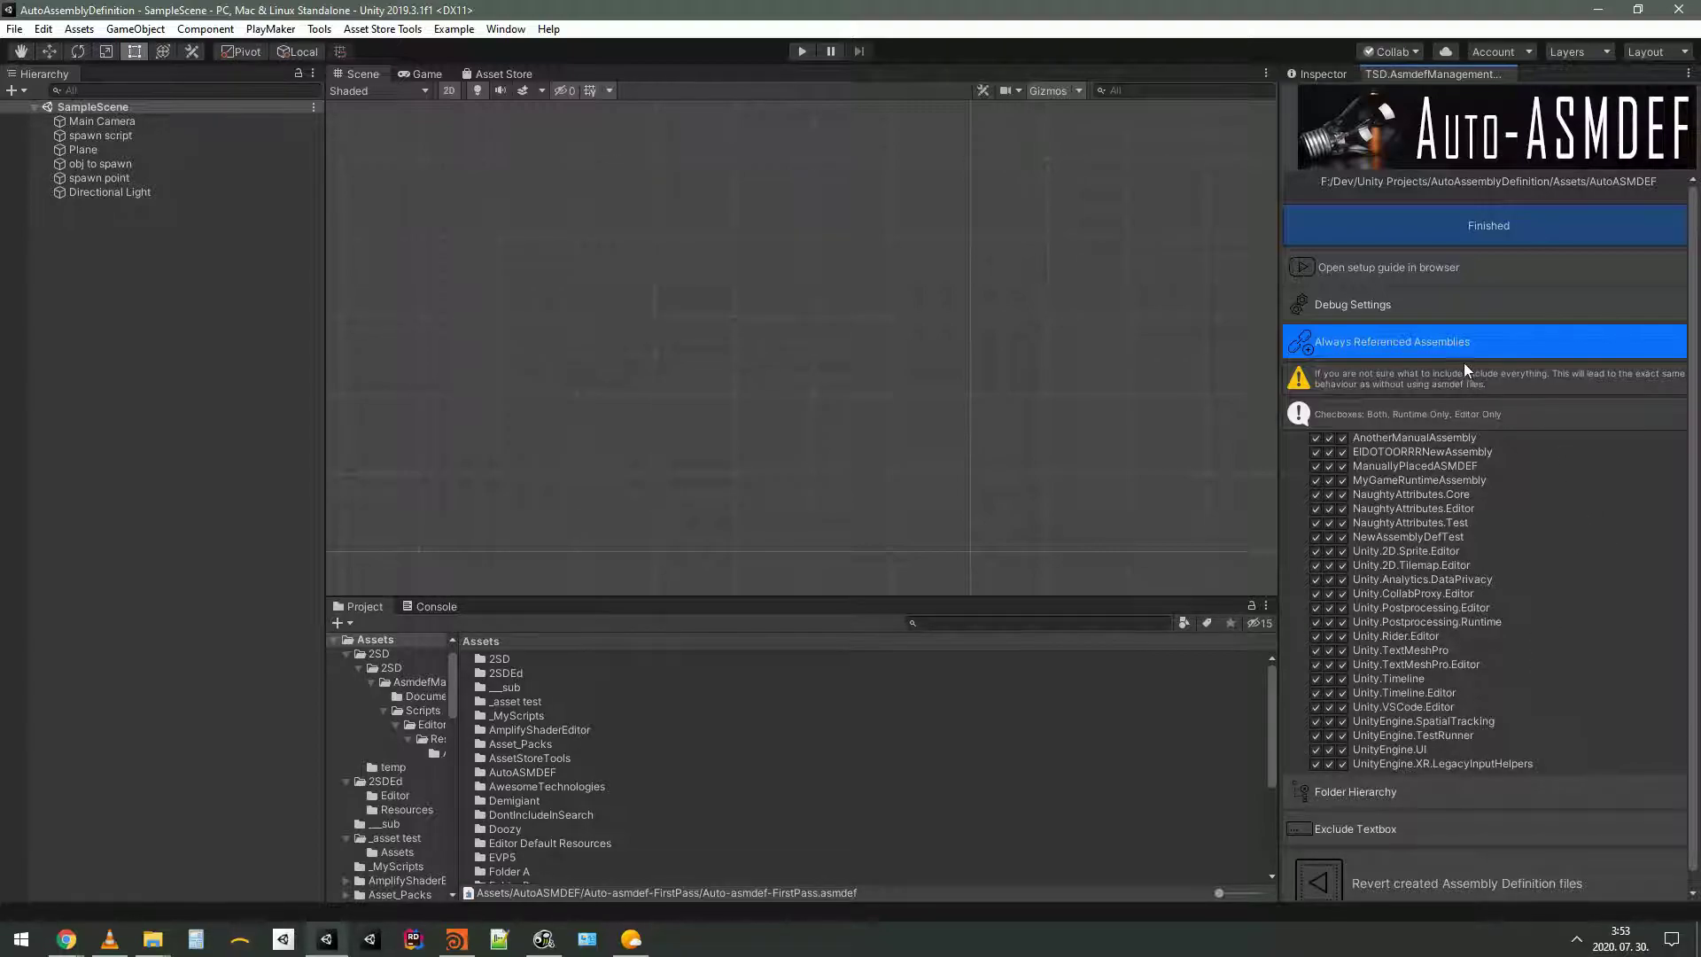
click(1453, 342)
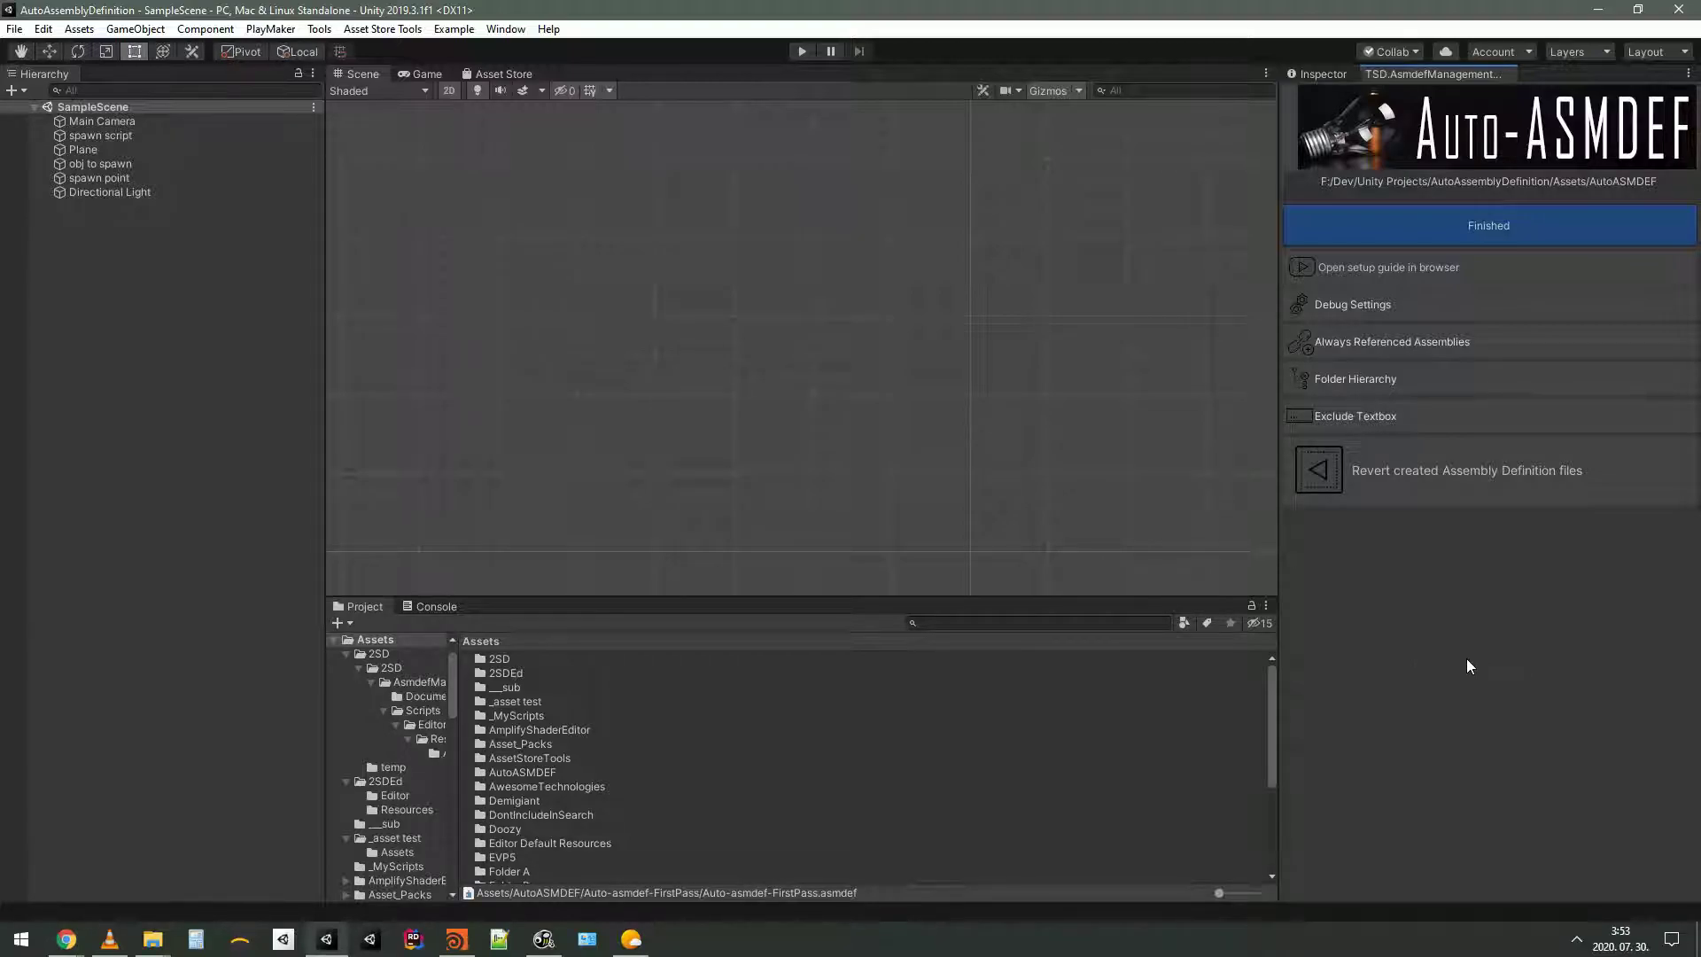
Toggle Always Referenced Assemblies, expand Debug Settings, and reopen the Folder Hierarchy section
click(1480, 349)
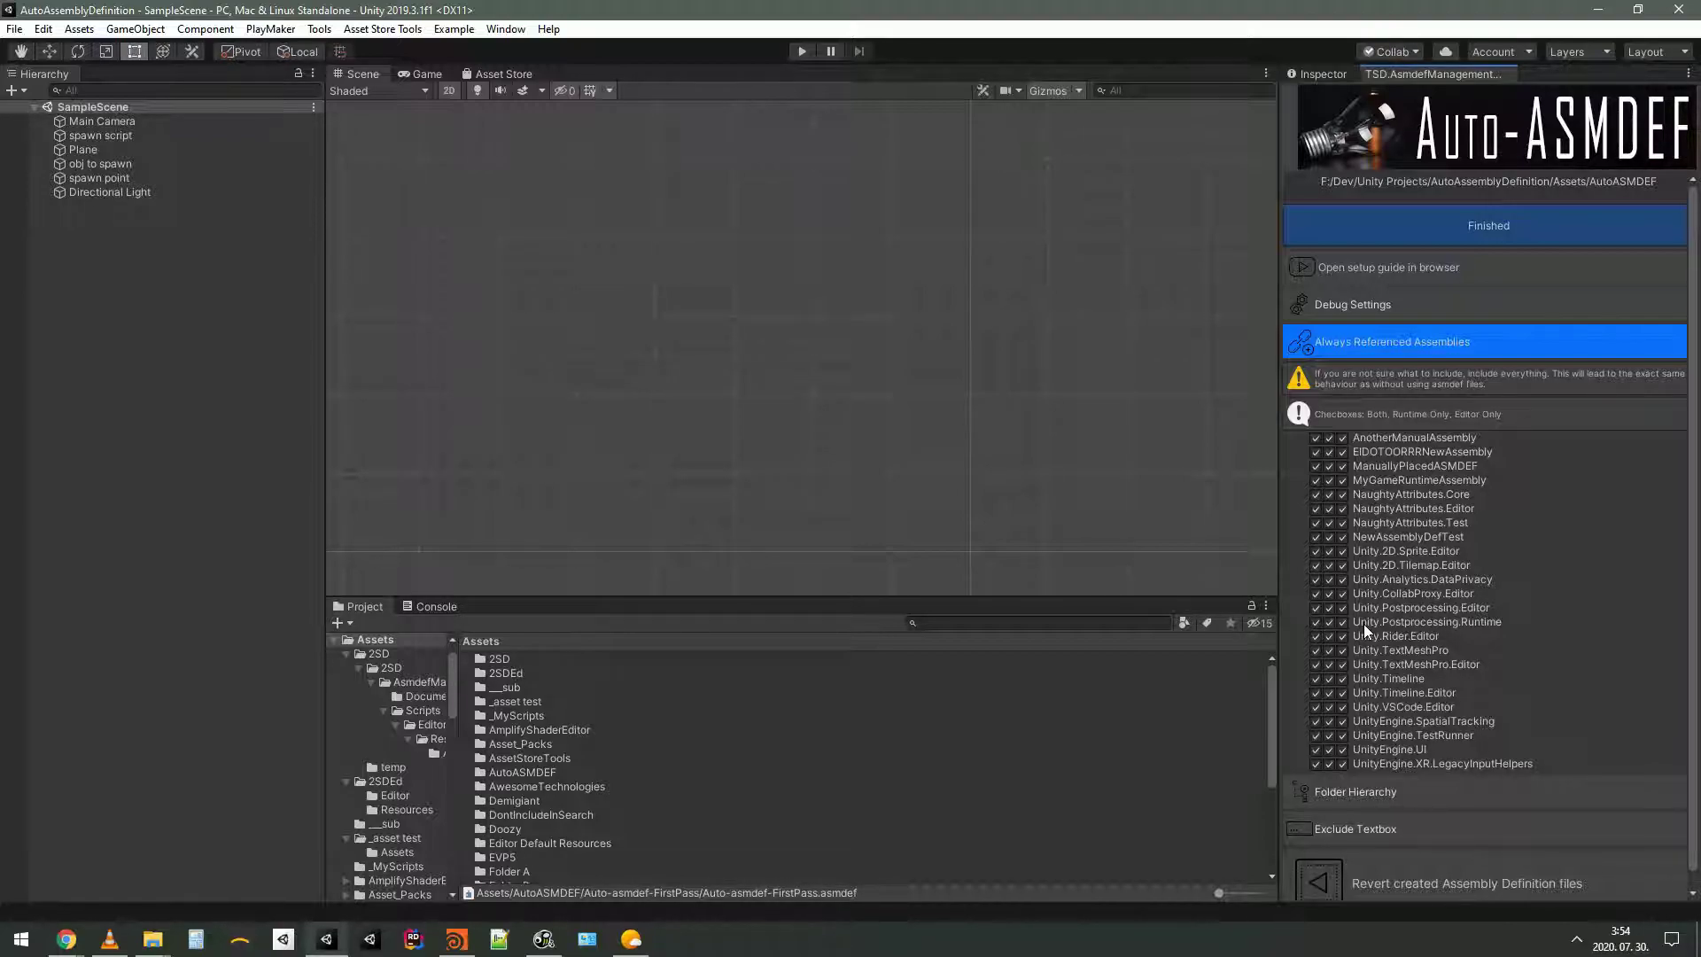
click(1453, 341)
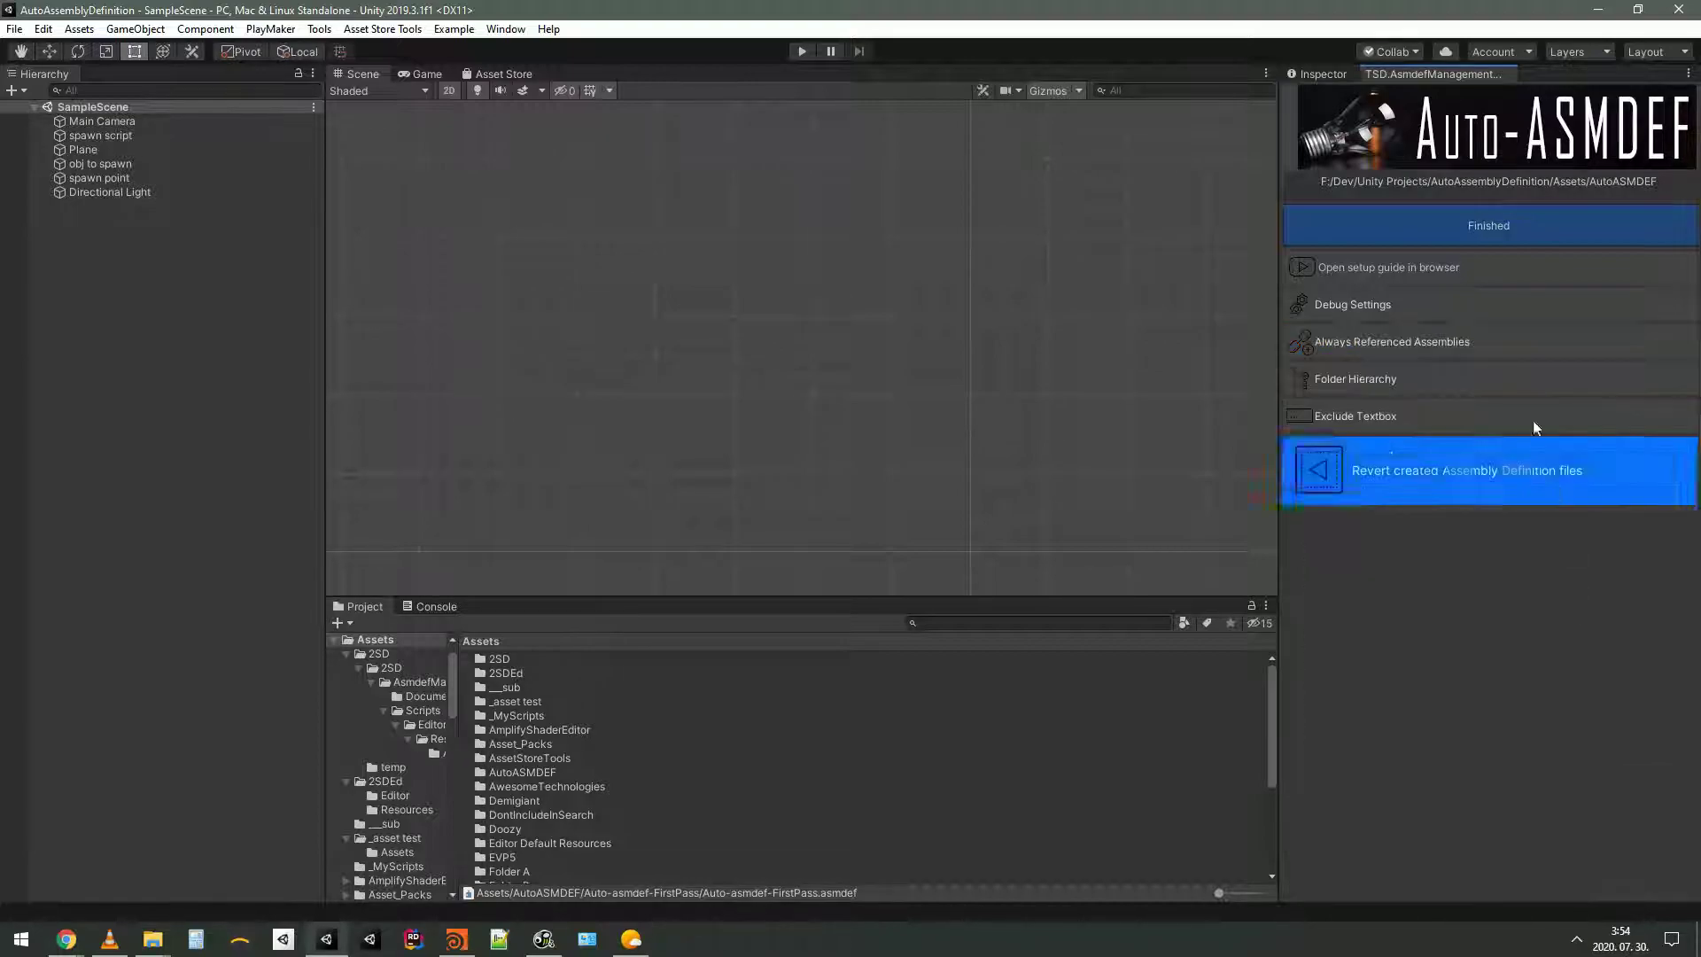
click(1469, 305)
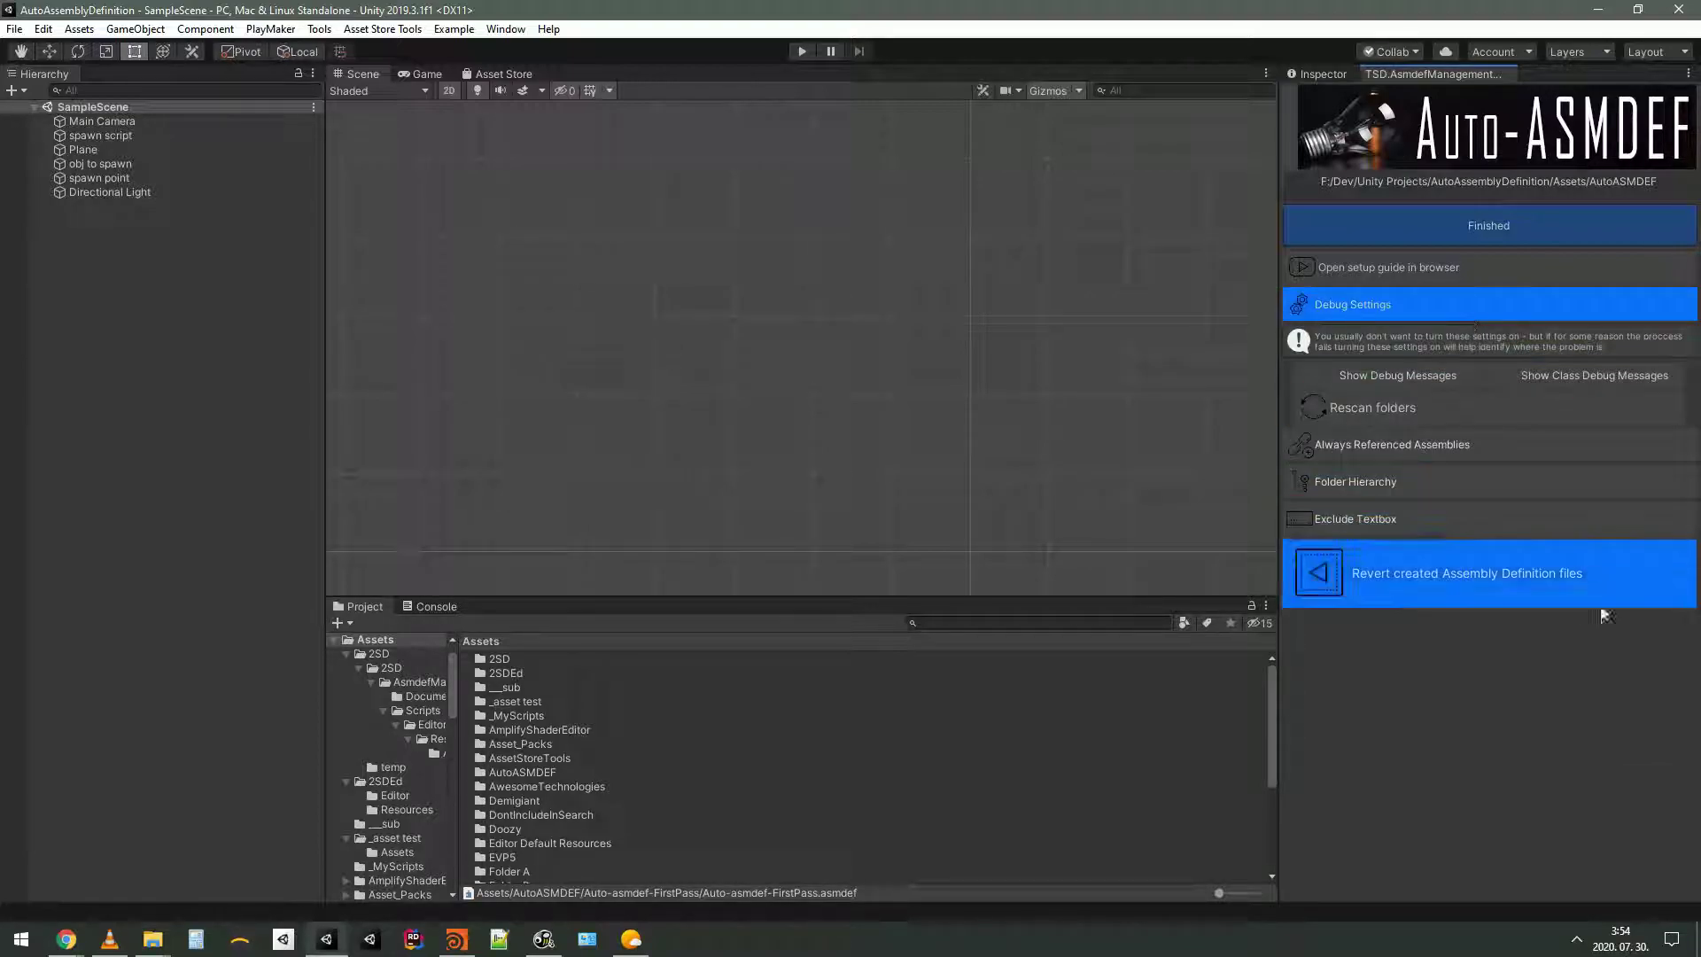
click(1520, 305)
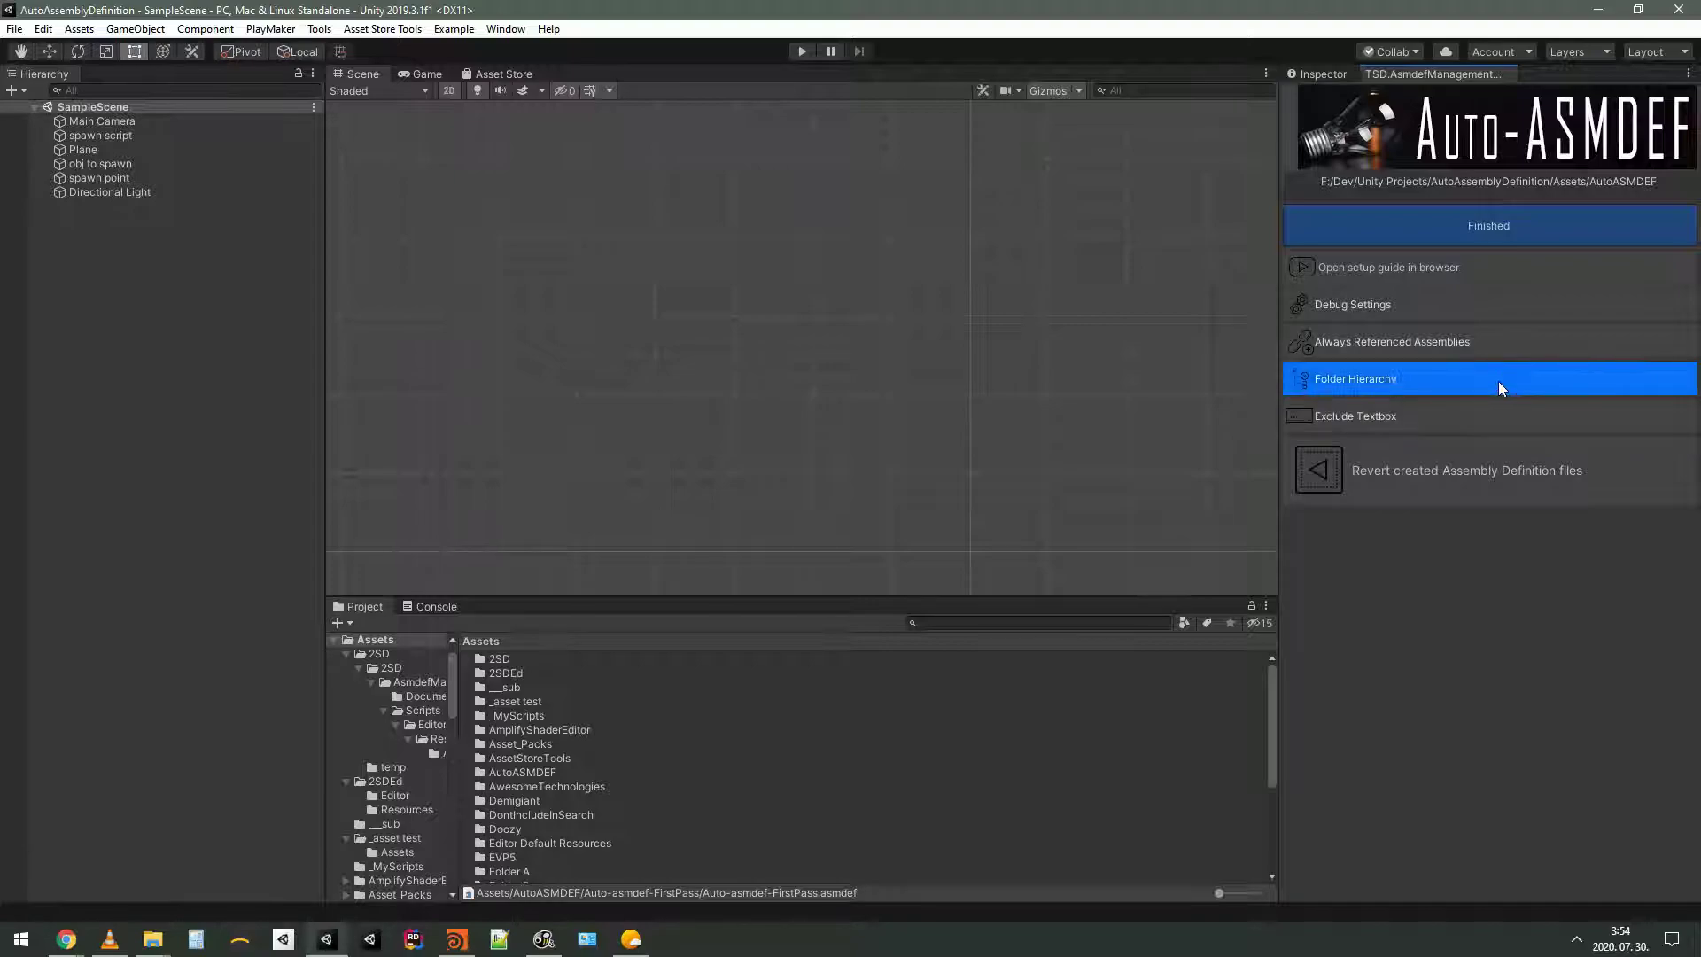